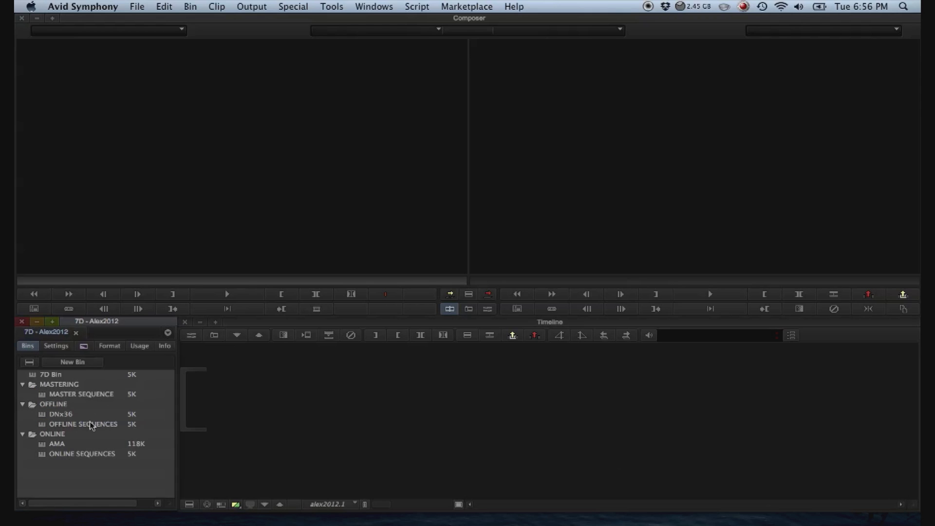
# Link the camera media folder on MEDIA DRIVE 4 as an AMA volume.
pyautogui.click(135, 7)
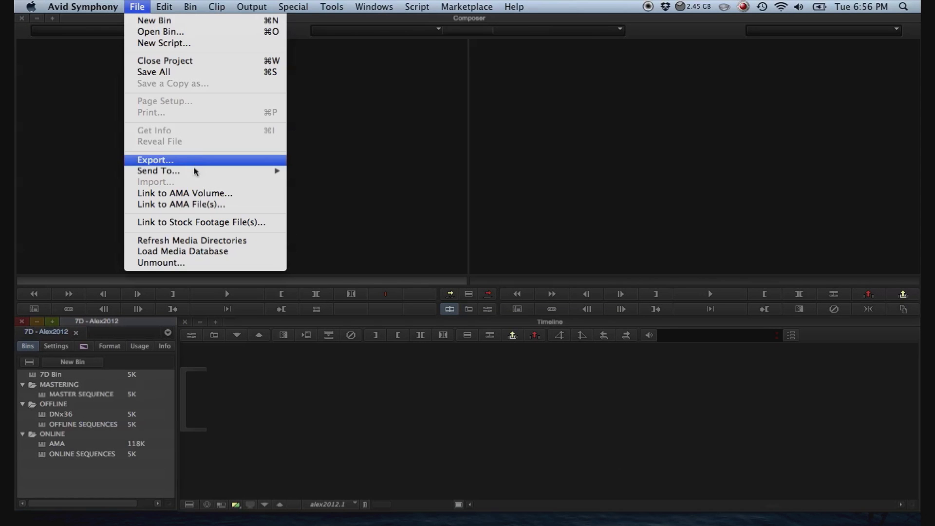
pyautogui.click(195, 195)
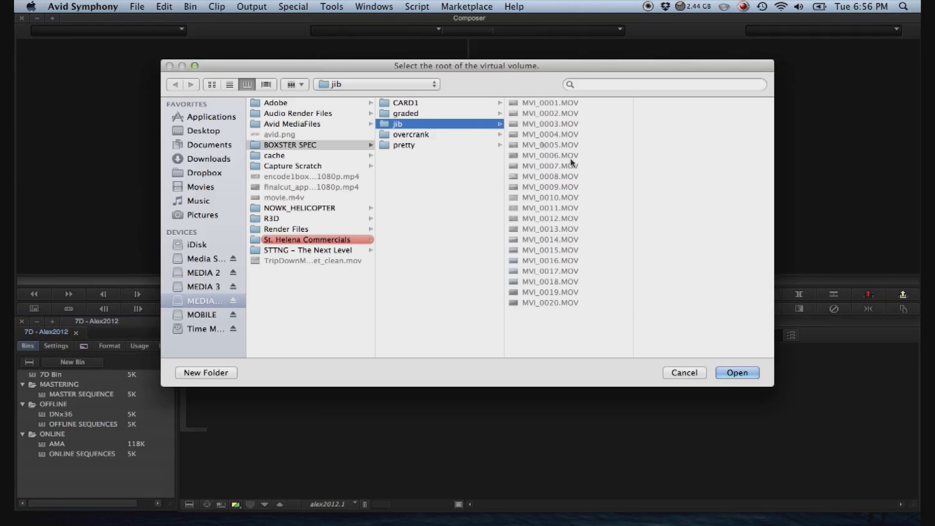
pyautogui.click(741, 377)
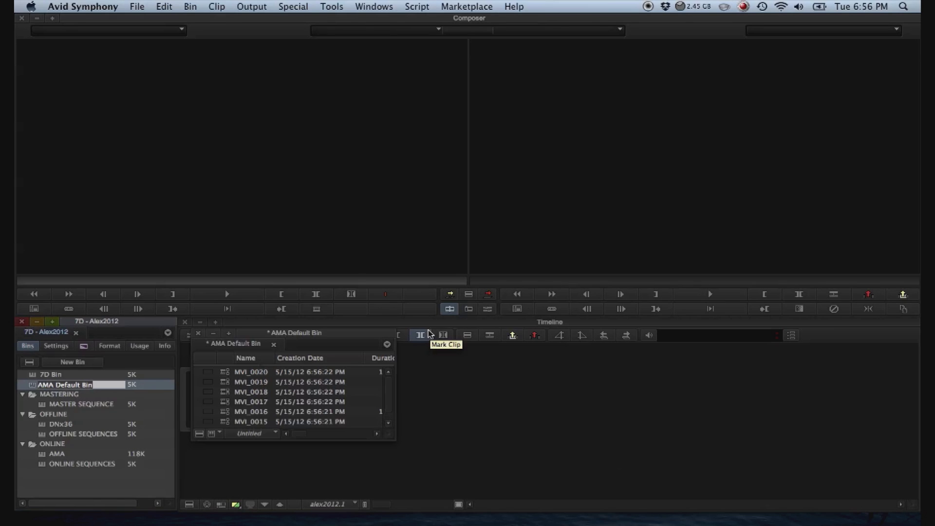
# Enlarge the AMA Default Bin, file it in the ONLINE folder and open the DNx36 bin.
pyautogui.click(367, 334)
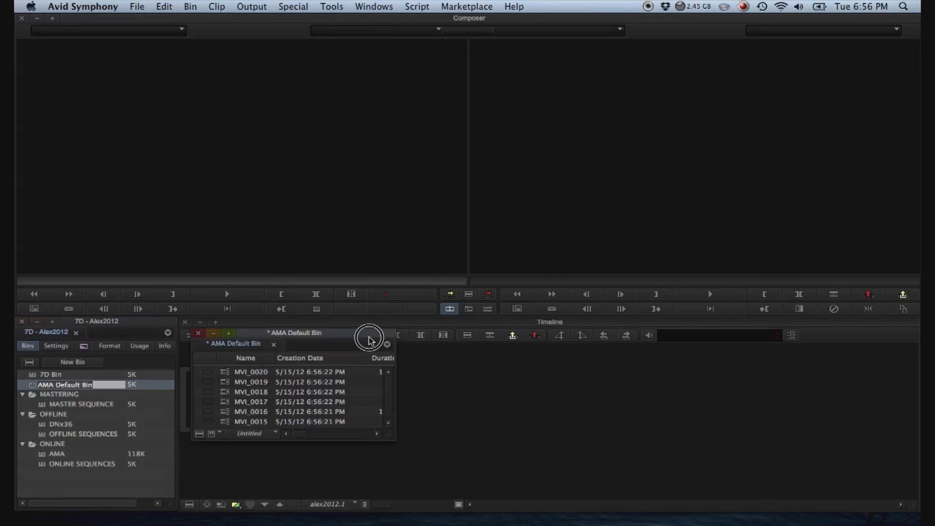
pyautogui.moveTo(389, 202); pyautogui.dragTo(462, 304)
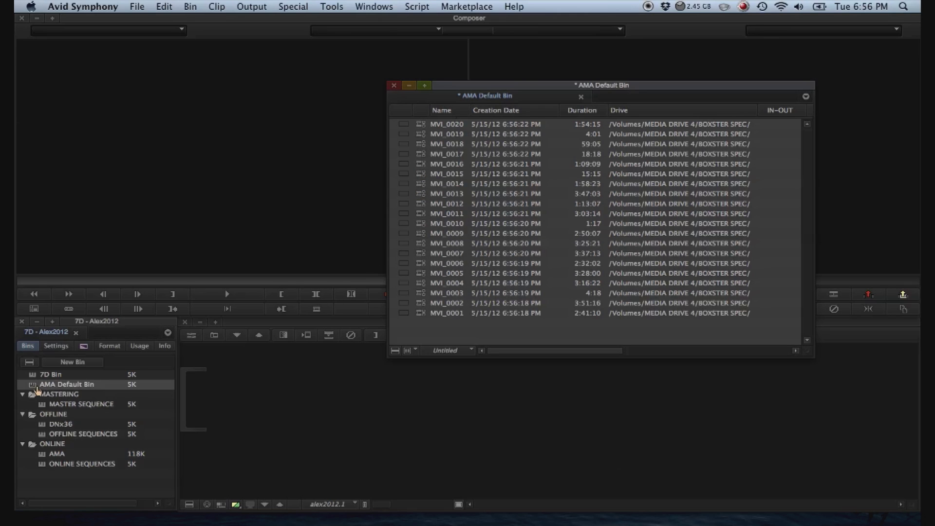
pyautogui.moveTo(53, 414); pyautogui.dragTo(75, 448)
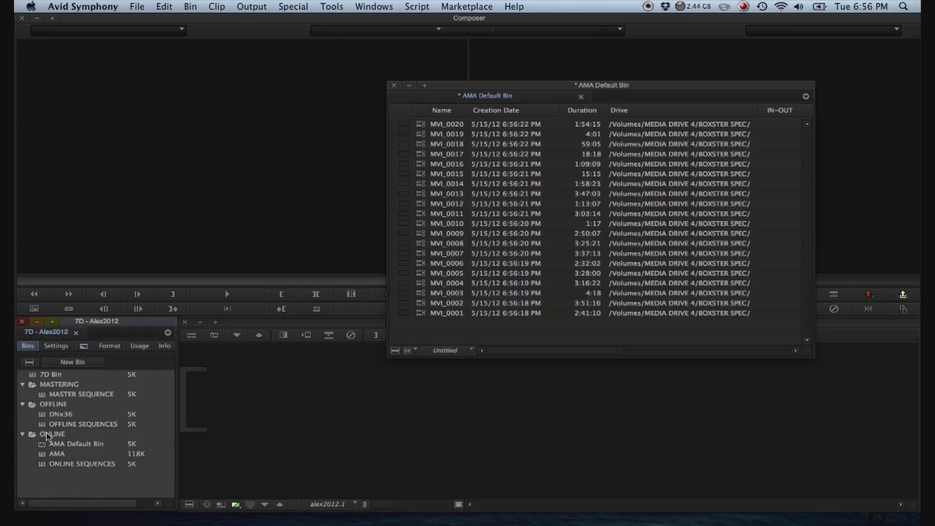
pyautogui.doubleClick(45, 416)
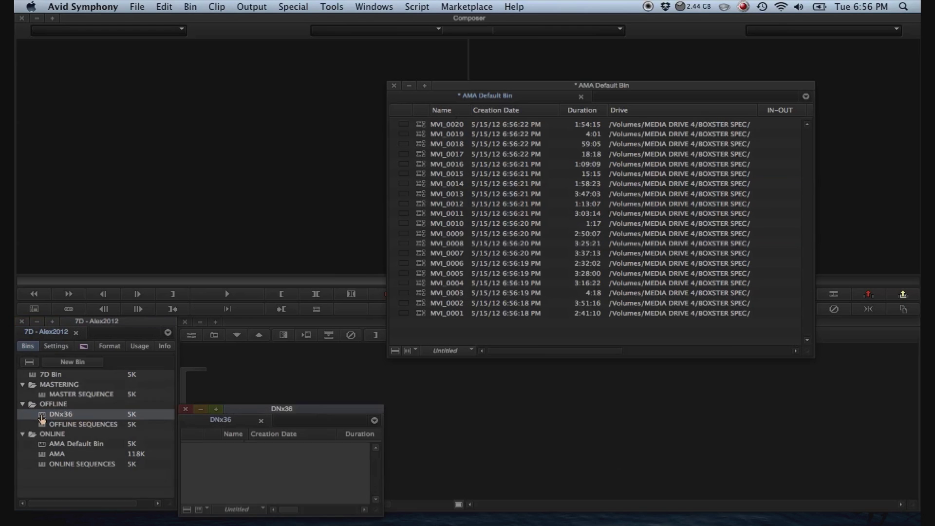
# Arrange the enlarged DNx36 bin beside the AMA Default Bin.
pyautogui.moveTo(319, 411); pyautogui.dragTo(257, 160)
pyautogui.moveTo(314, 262); pyautogui.dragTo(472, 446)
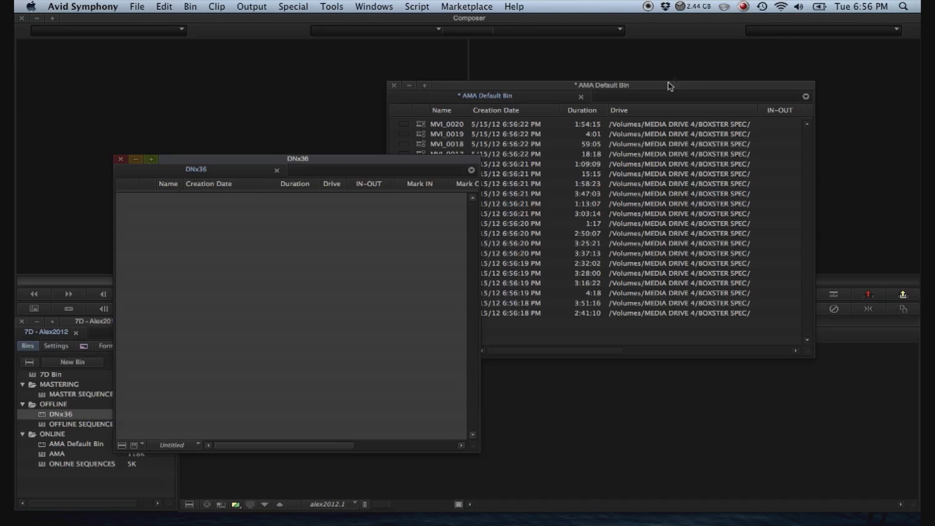
pyautogui.moveTo(668, 86); pyautogui.dragTo(725, 82)
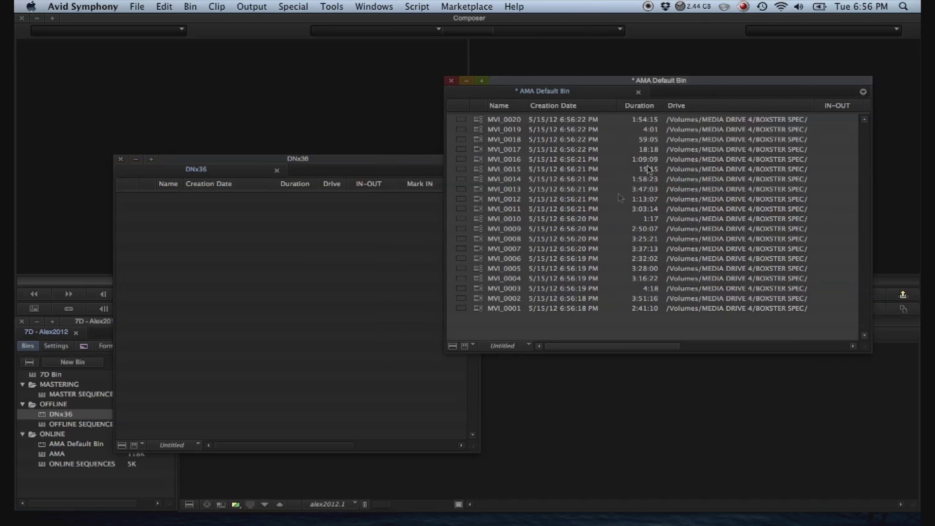
# Preview MVI_0007 in the source monitor and copy it into the DNx36 bin.
pyautogui.doubleClick(479, 253)
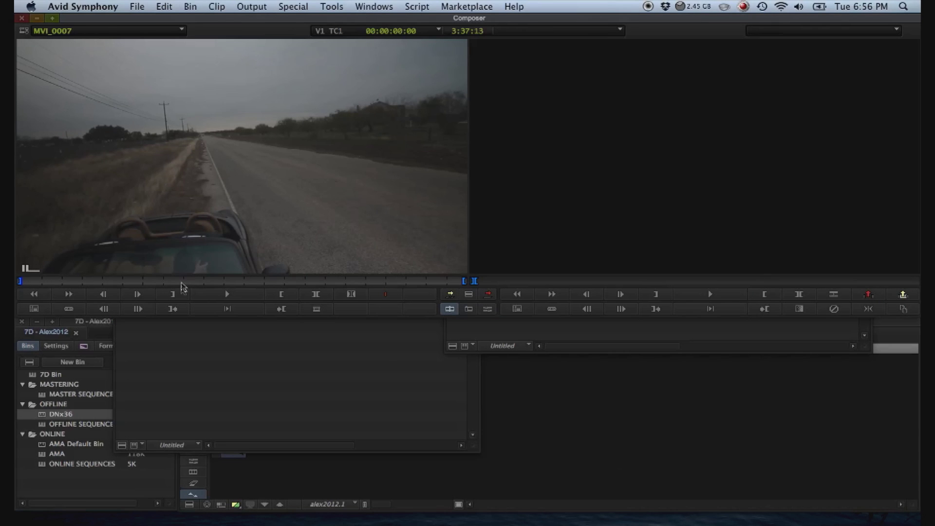
pyautogui.moveTo(184, 287); pyautogui.dragTo(319, 285)
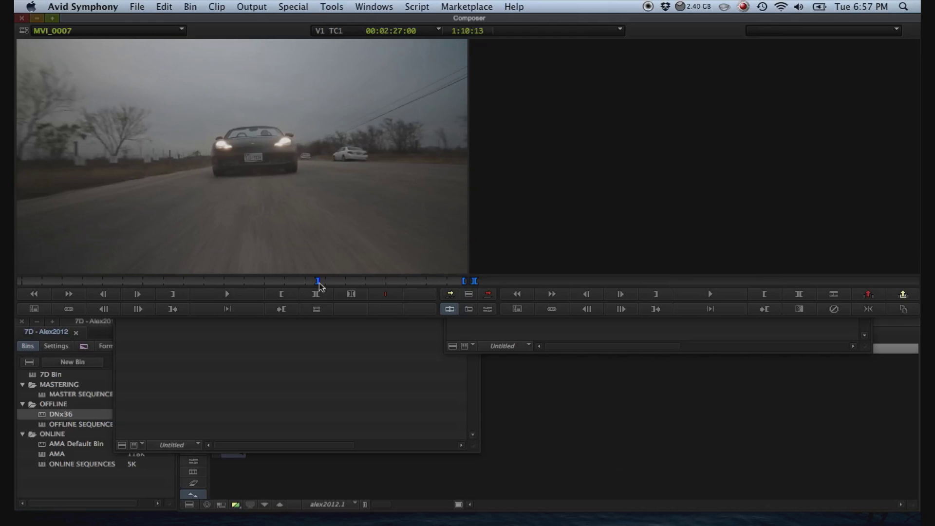
pyautogui.hotkey('ctrl', 'Down')
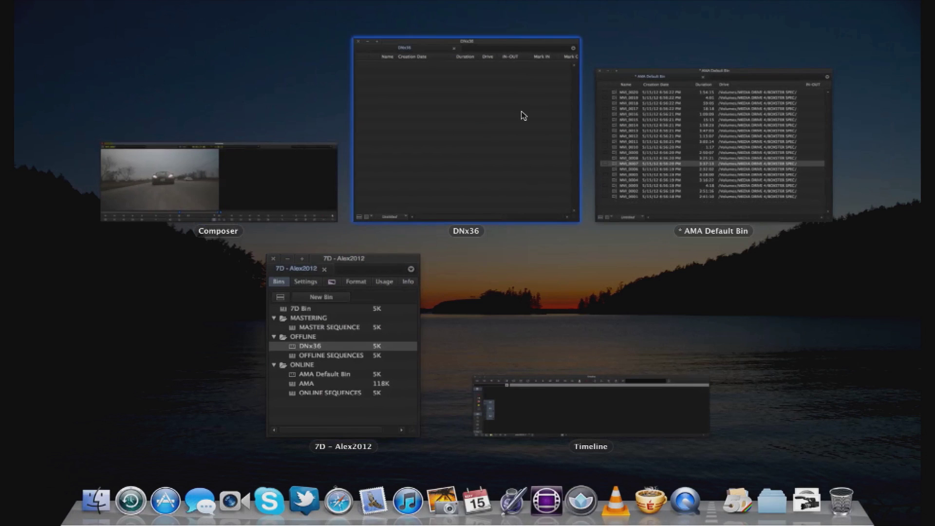
pyautogui.click(633, 131)
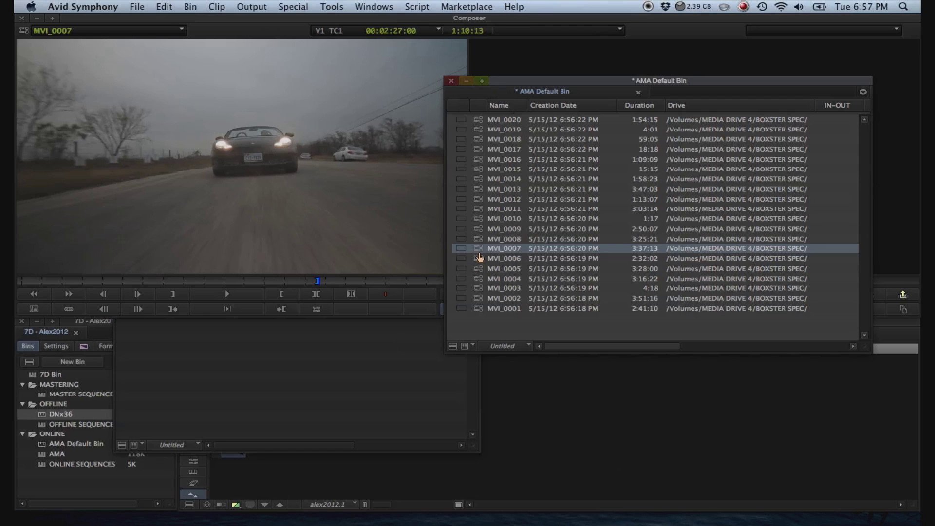
pyautogui.moveTo(479, 254); pyautogui.dragTo(299, 376)
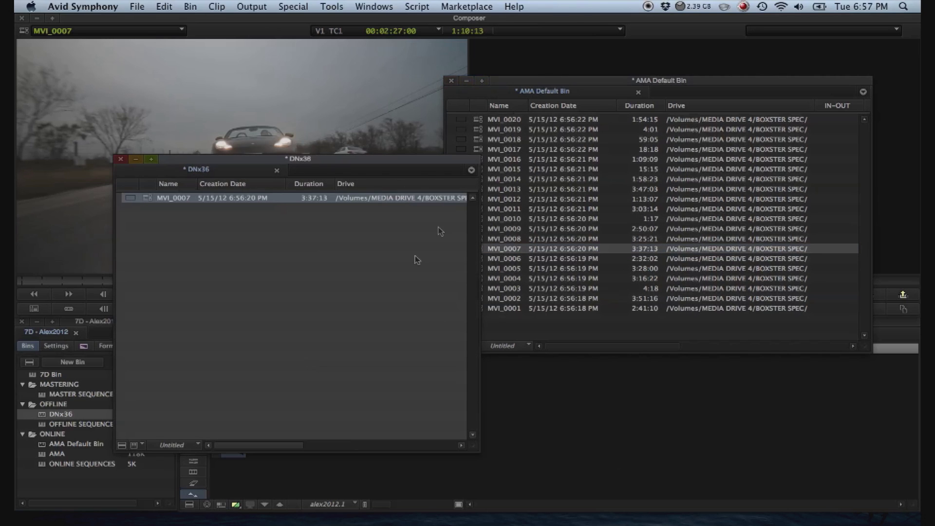
# Preview MVI_0013 in the source monitor and copy it into the DNx36 bin.
pyautogui.click(539, 82)
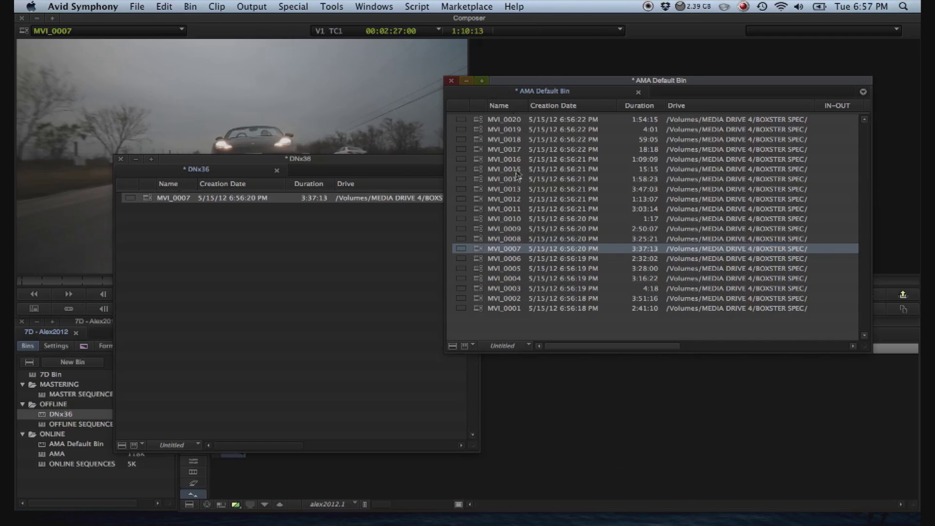
pyautogui.doubleClick(479, 189)
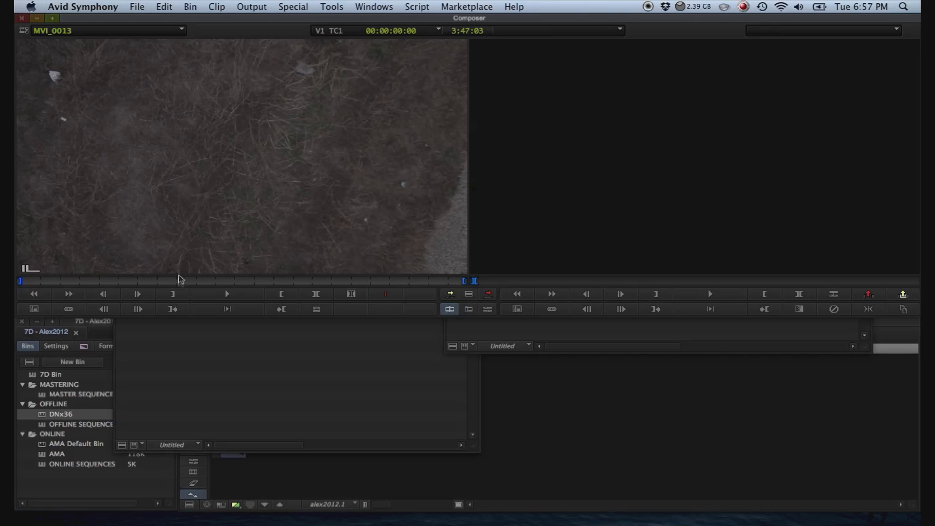
pyautogui.moveTo(180, 279); pyautogui.dragTo(380, 290)
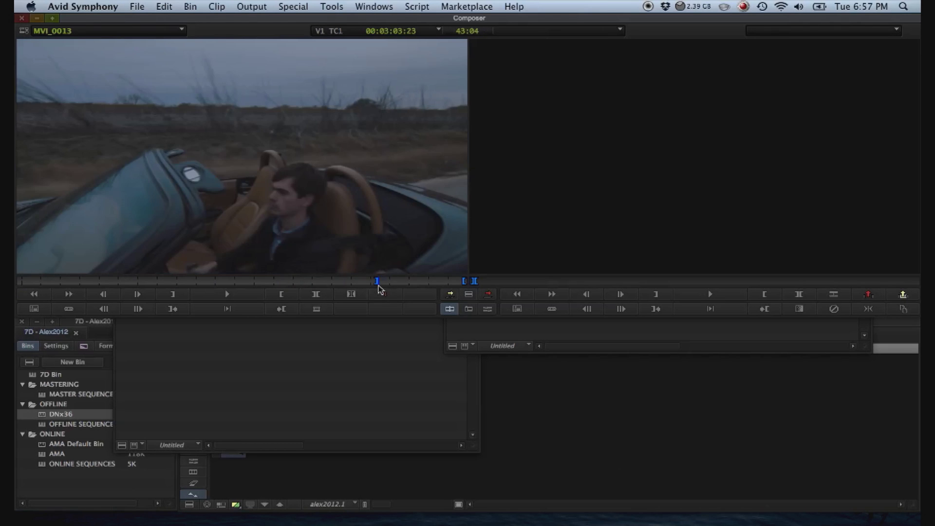
pyautogui.click(521, 334)
pyautogui.moveTo(479, 191); pyautogui.dragTo(283, 346)
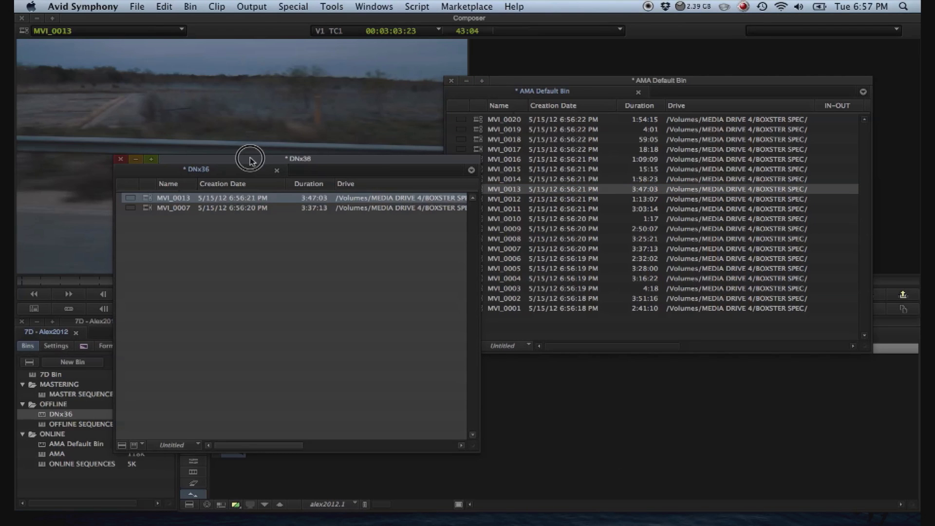
# Select both MVI_0007 and MVI_0013 in the DNx36 bin.
pyautogui.moveTo(247, 158); pyautogui.dragTo(374, 172)
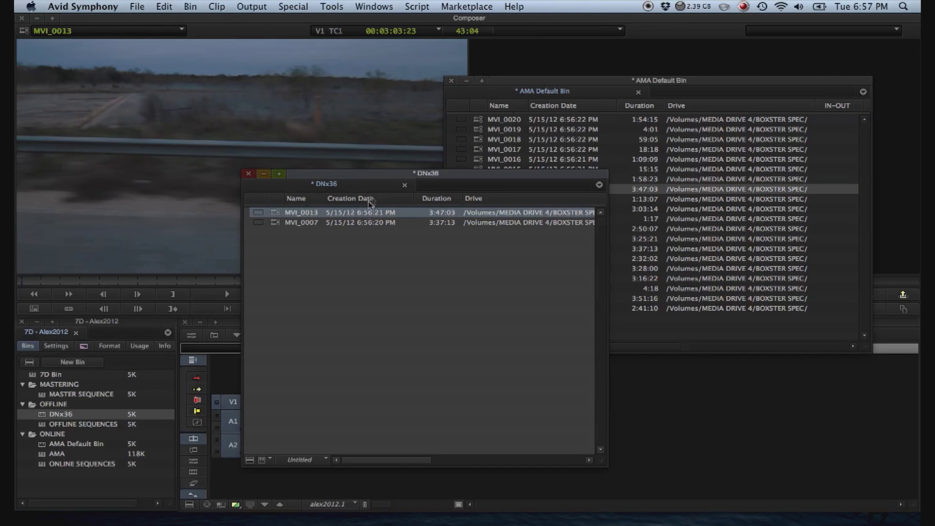
pyautogui.click(276, 223)
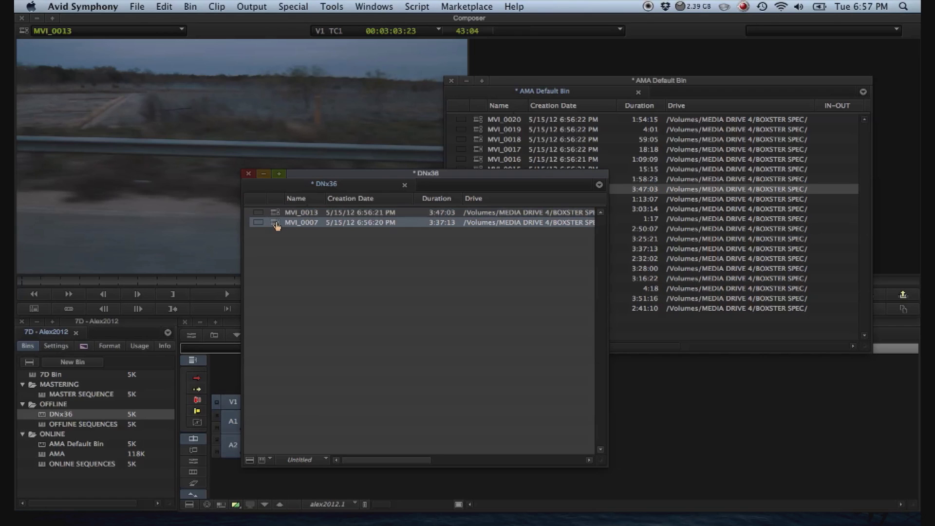
pyautogui.keyDown('shift'); pyautogui.click(293, 215); pyautogui.keyUp('shift')
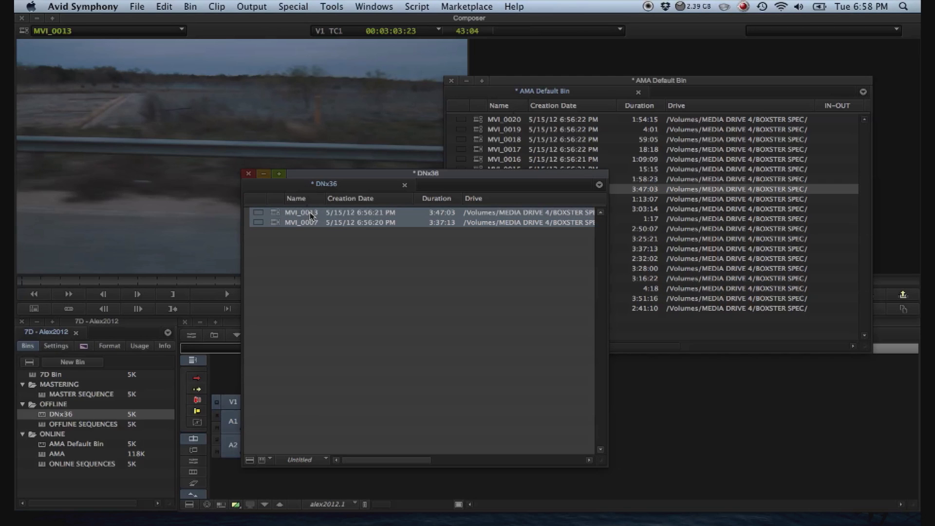
# Transcode MVI_0007 and MVI_0013 to DNxHD 36 MXF on MEDIA 3 with audio conversion enabled.
pyautogui.rightClick(304, 215)
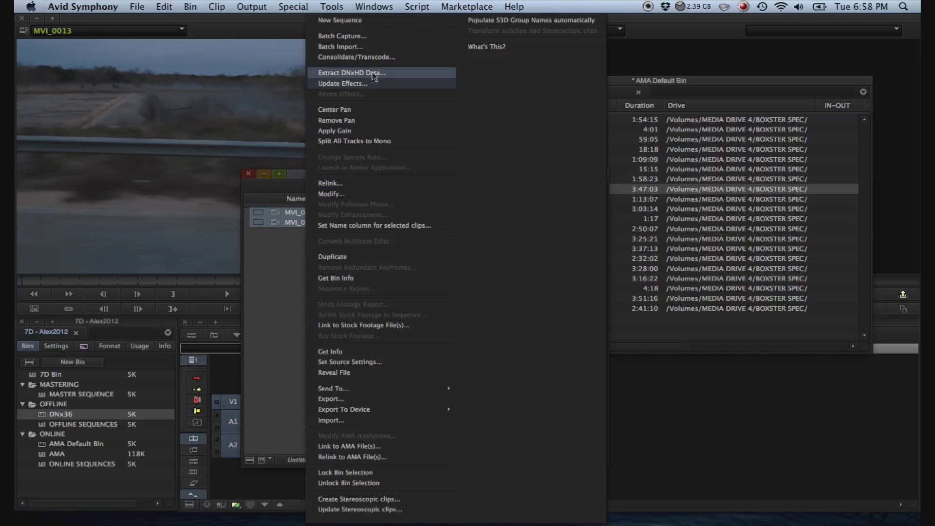
pyautogui.click(369, 57)
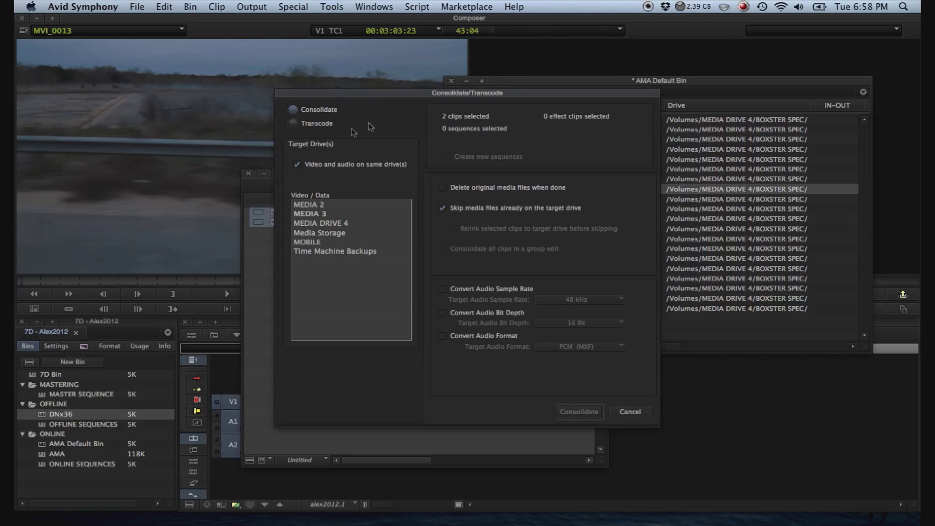
pyautogui.click(294, 125)
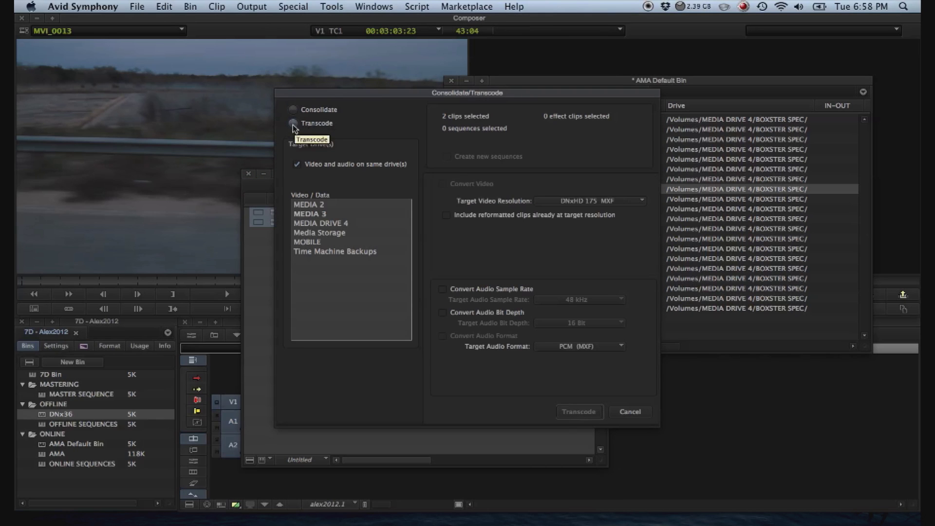
pyautogui.click(319, 216)
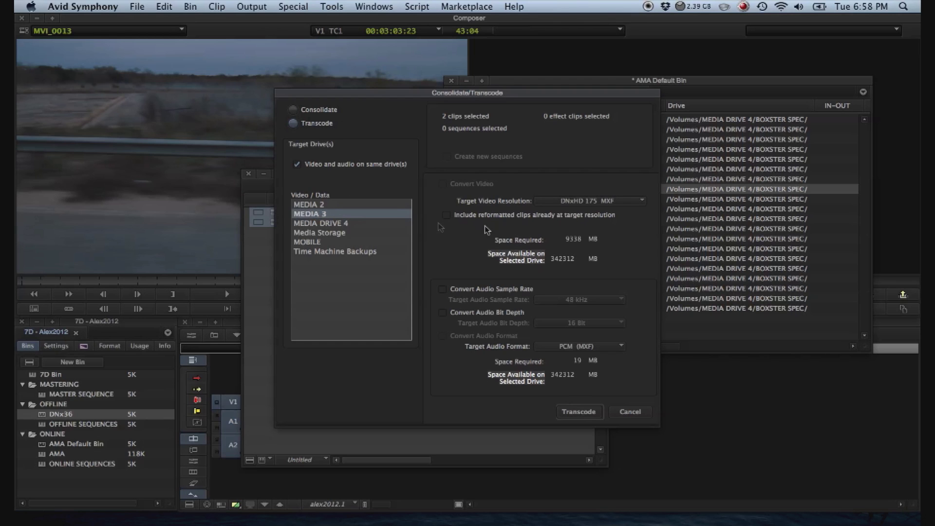
pyautogui.click(618, 207)
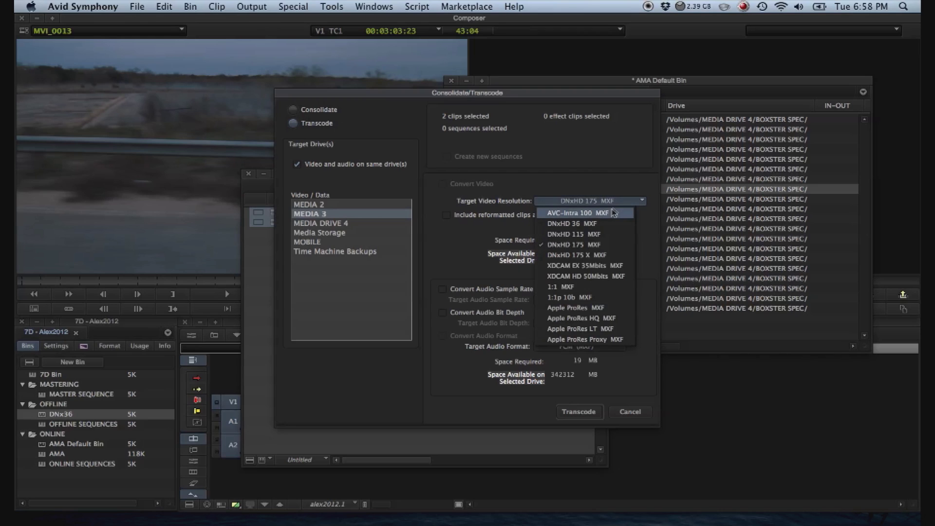
pyautogui.click(591, 224)
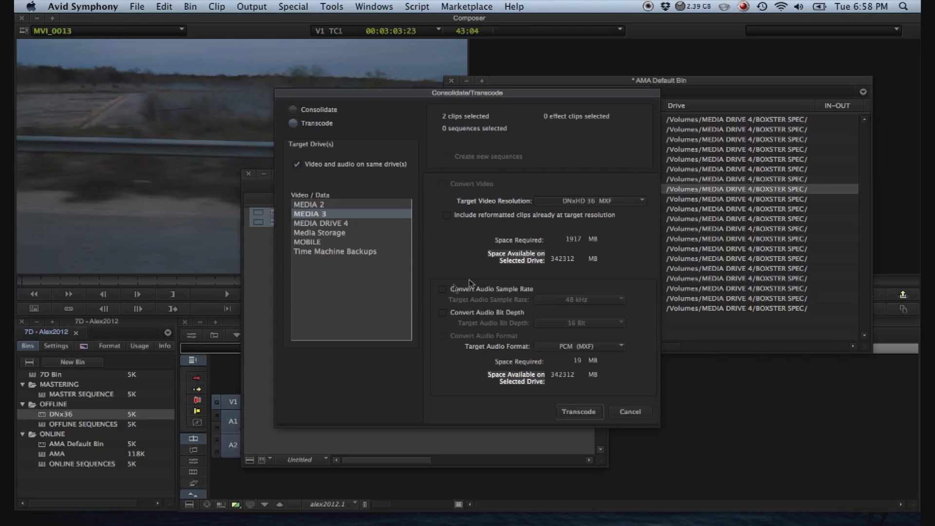
pyautogui.click(442, 291)
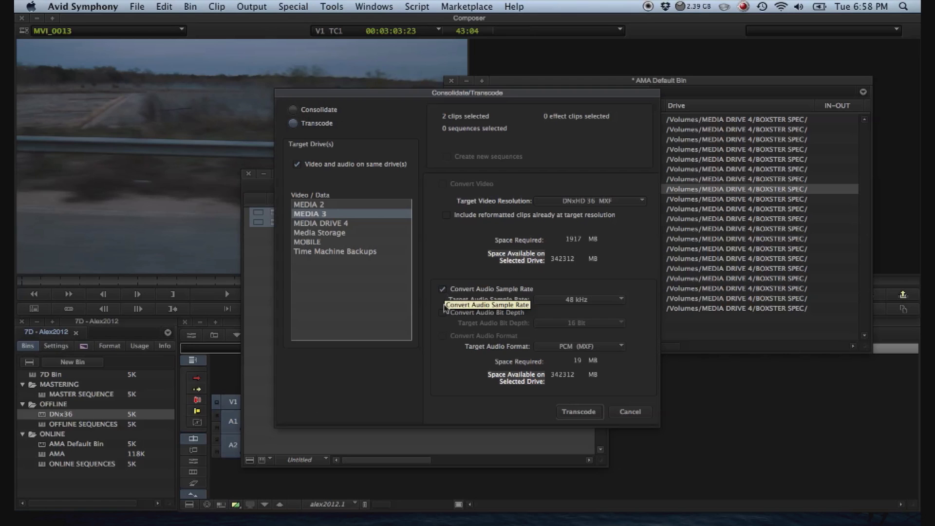
pyautogui.click(578, 412)
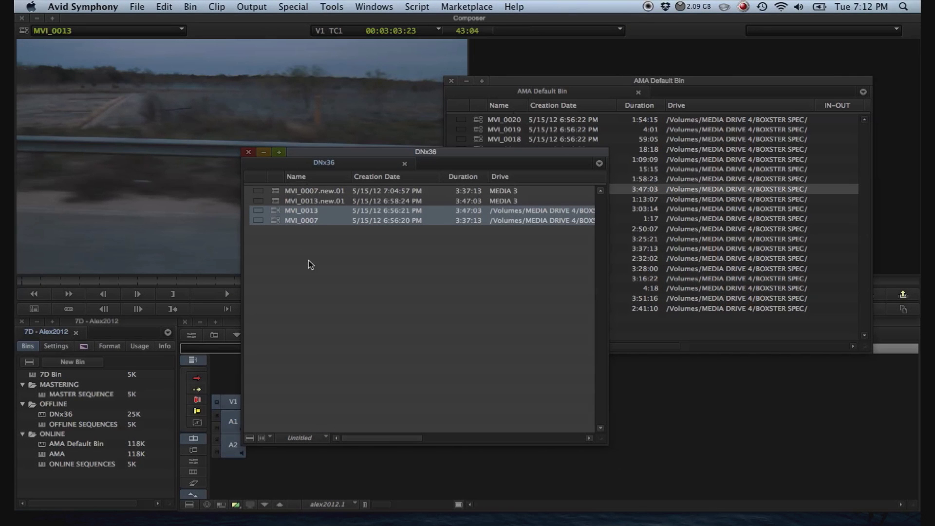
# Quit Avid Symphony, confirming Leave in the dialog.
pyautogui.click(83, 6)
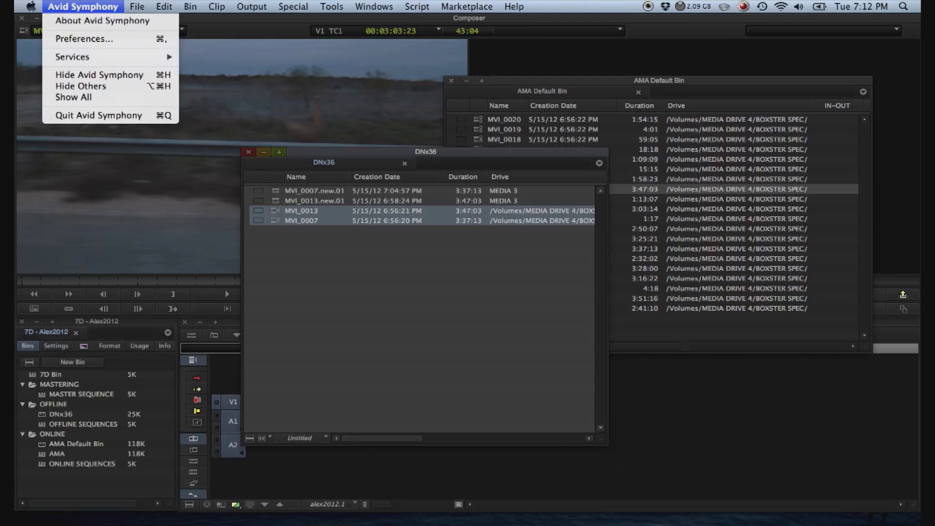
pyautogui.click(130, 115)
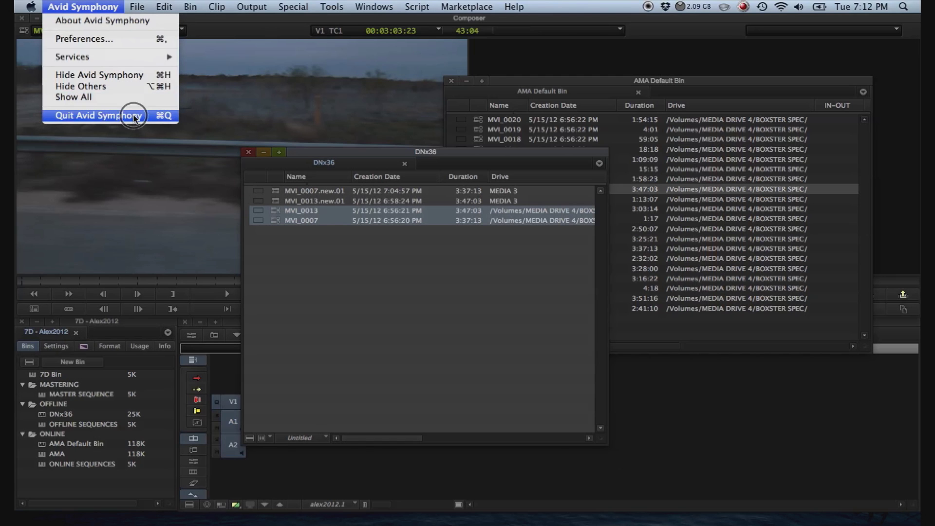
pyautogui.click(447, 271)
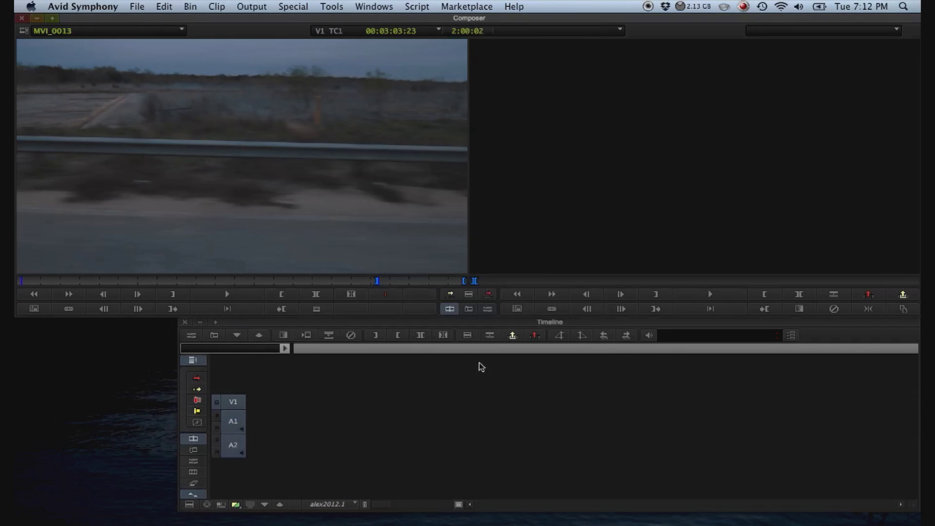
# Eject the MEDIA DRIVE 4 volume from the Finder desktop space.
pyautogui.hotkey('ctrl', 'Left')
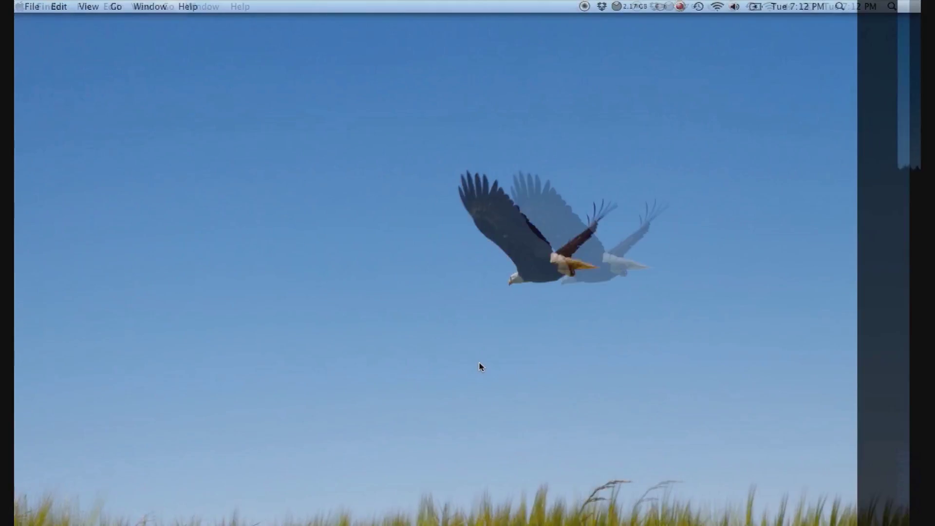
pyautogui.hotkey('ctrl', 'Left')
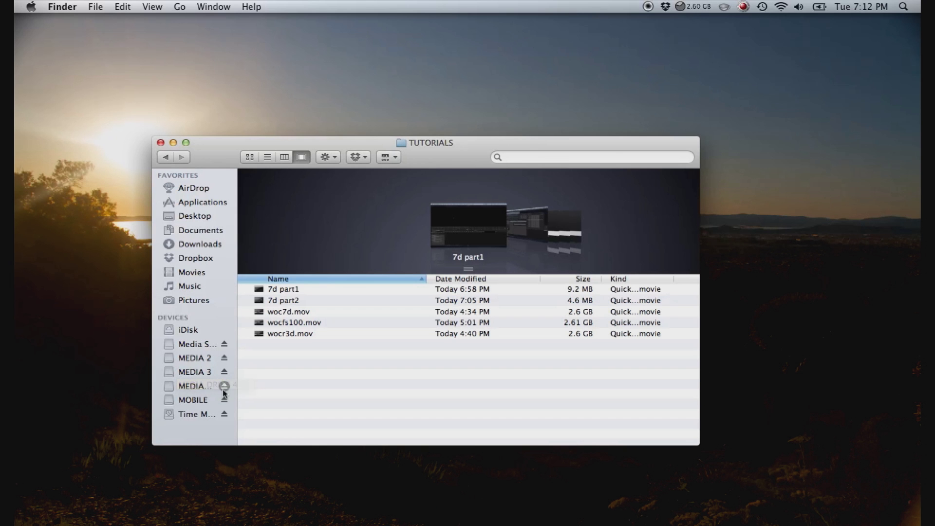
pyautogui.click(224, 386)
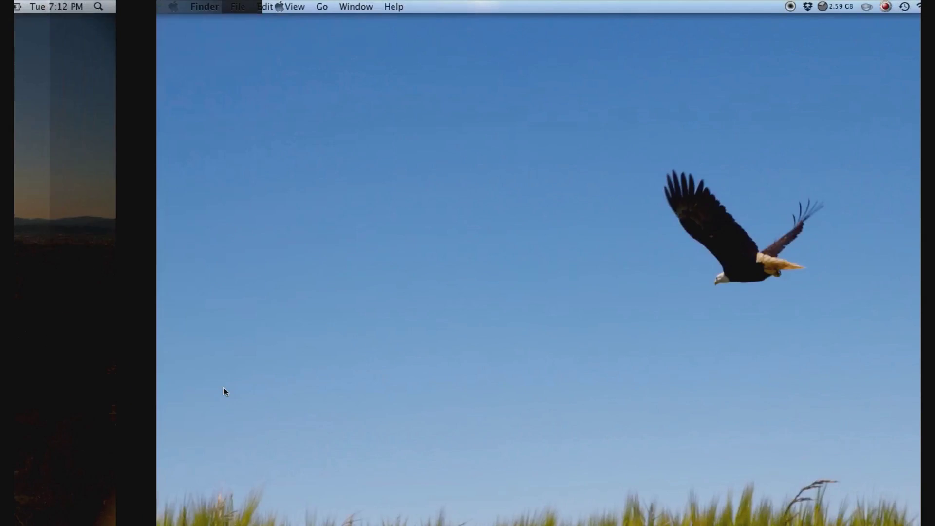
# Return to the Avid desktop space and relaunch Avid Symphony from the Dock.
pyautogui.hotkey('ctrl', 'Right')
pyautogui.moveTo(514, 507)
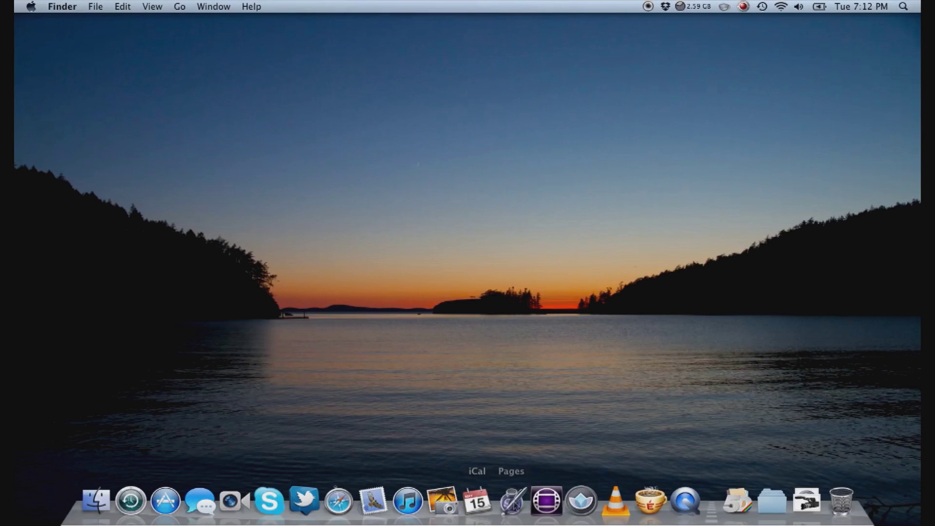
pyautogui.click(547, 500)
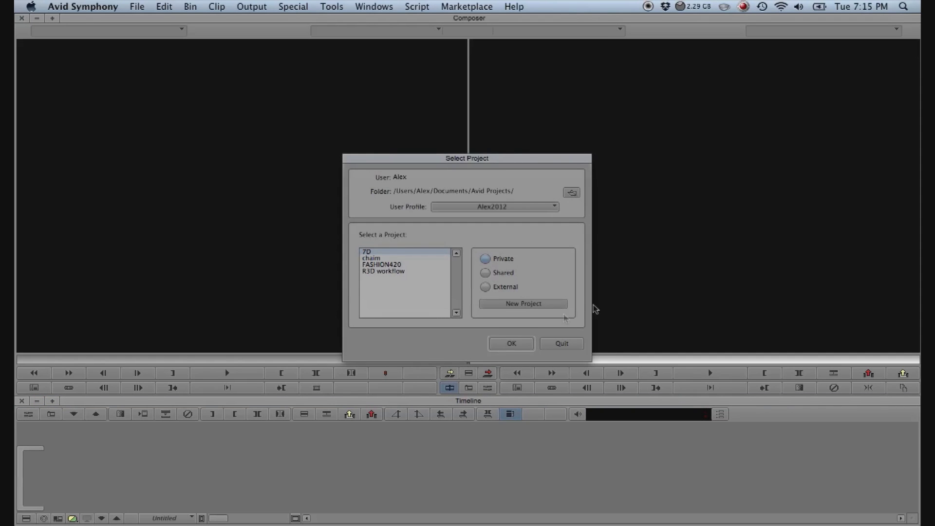
# Open the 7D project and save and close the AMA Default Bin.
pyautogui.click(502, 341)
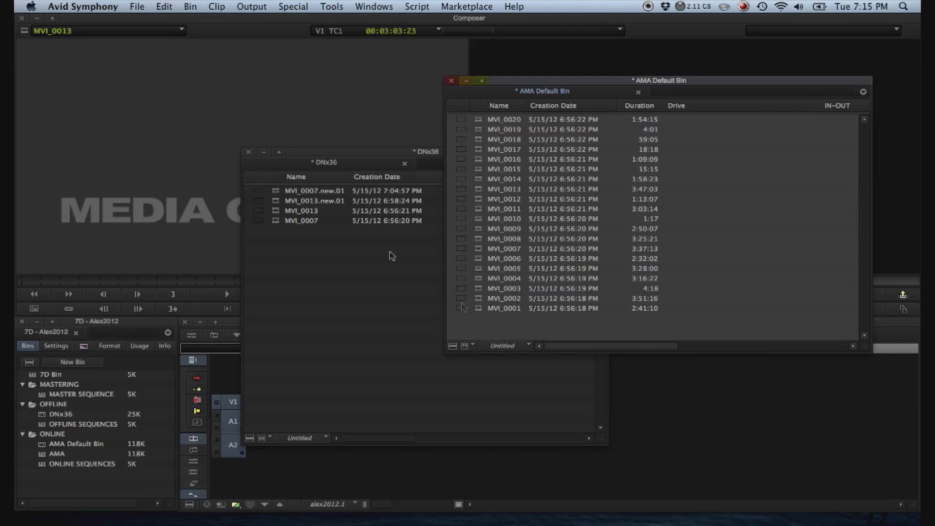
pyautogui.moveTo(301, 156); pyautogui.dragTo(567, 375)
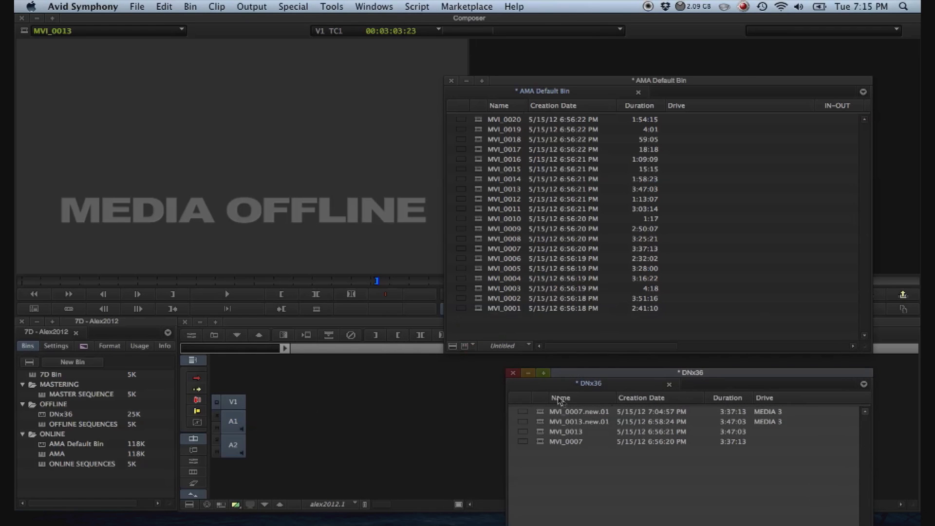
pyautogui.click(451, 80)
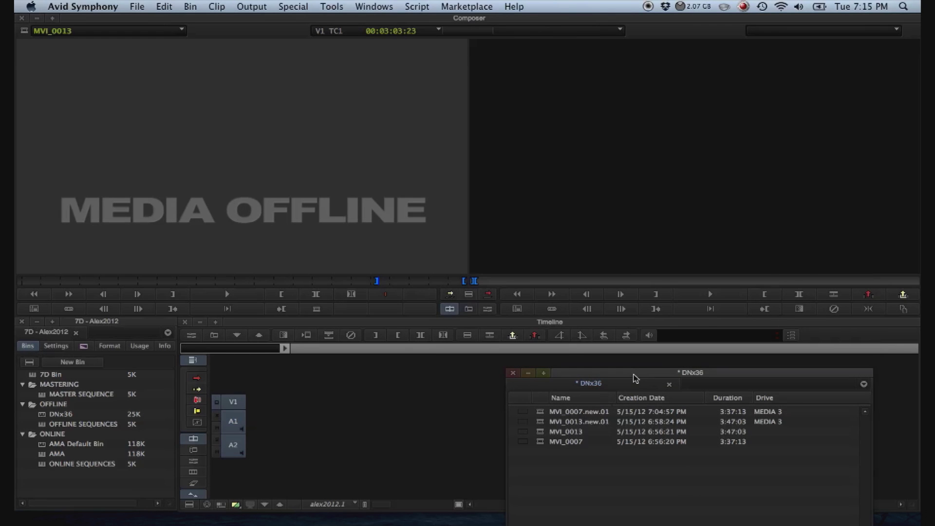
# Select the offline MVI_0013 and MVI_0007 clips in the DNx36 bin.
pyautogui.moveTo(635, 378); pyautogui.dragTo(323, 189)
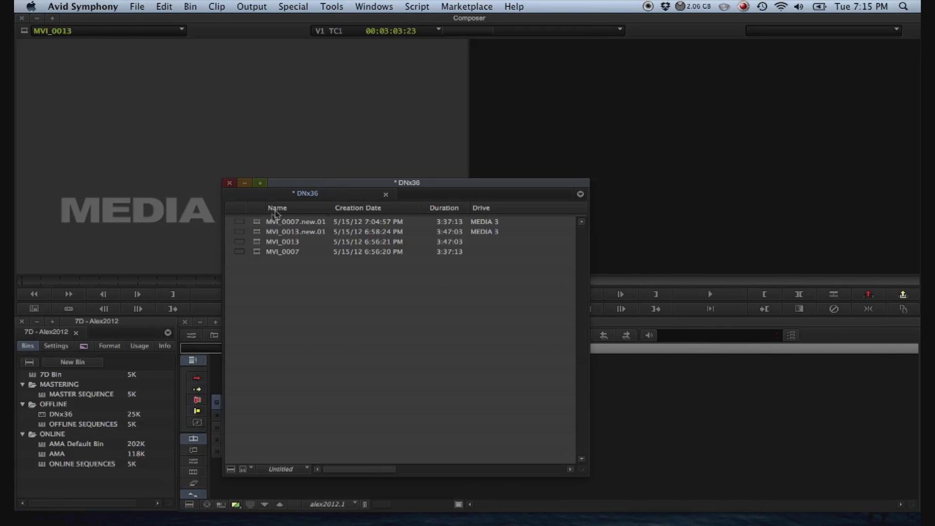
pyautogui.click(263, 245)
pyautogui.keyDown('shift'); pyautogui.click(260, 254); pyautogui.keyUp('shift')
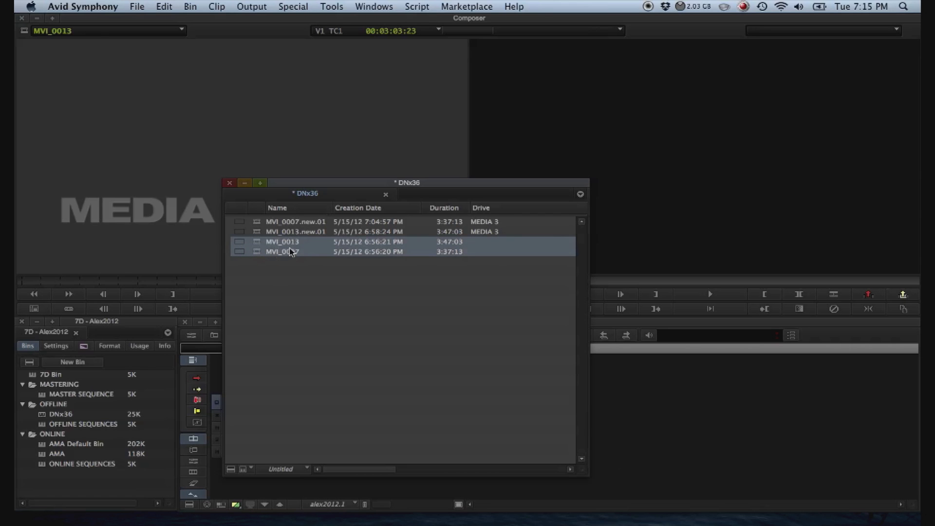
# Relink both clips by source file name to DNxHD media on MEDIA 3 at a specific resolution.
pyautogui.rightClick(282, 255)
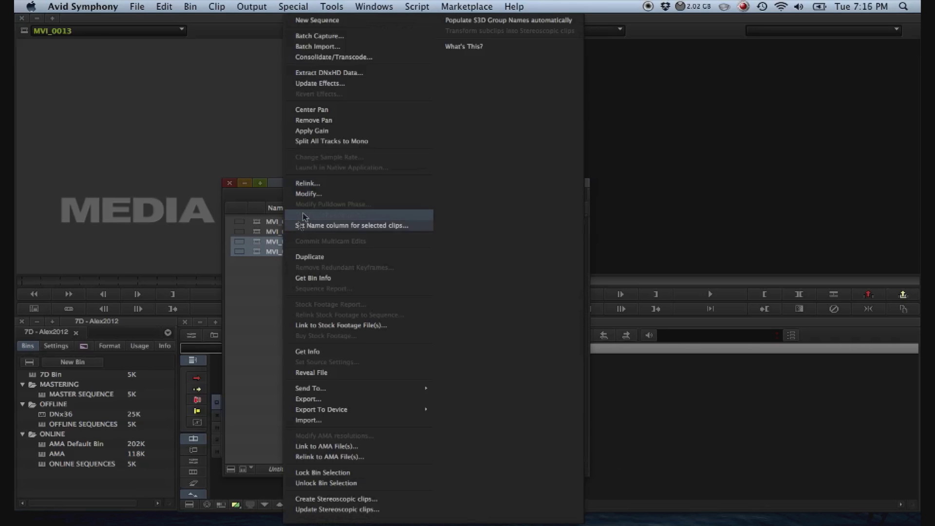
pyautogui.click(308, 183)
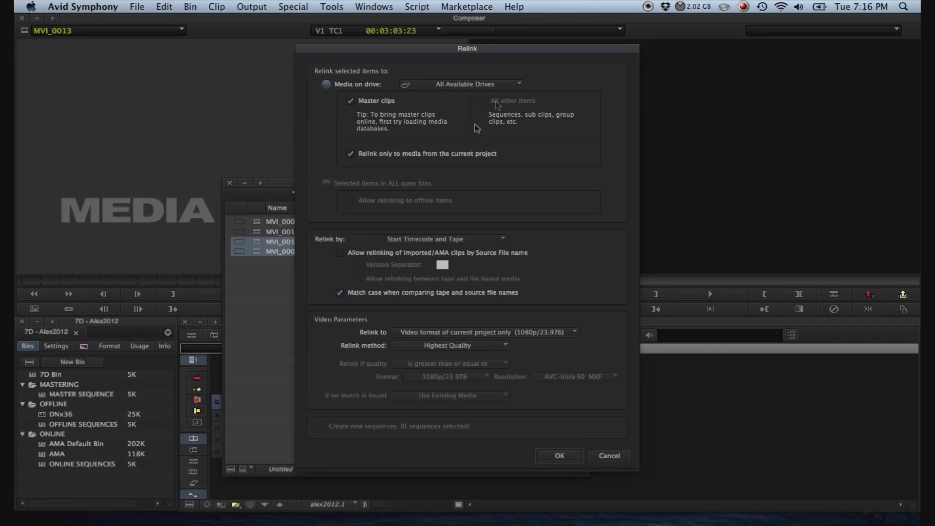
pyautogui.click(502, 84)
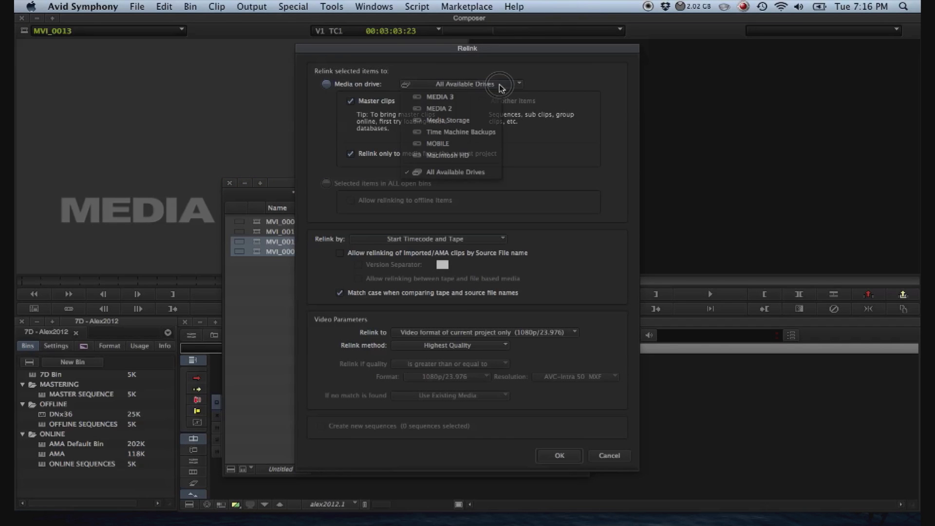
pyautogui.click(447, 98)
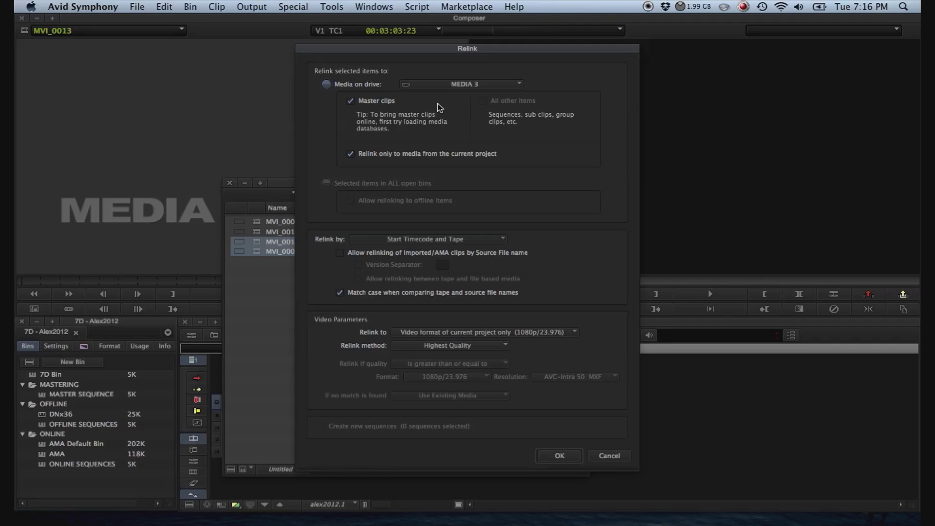
pyautogui.click(339, 254)
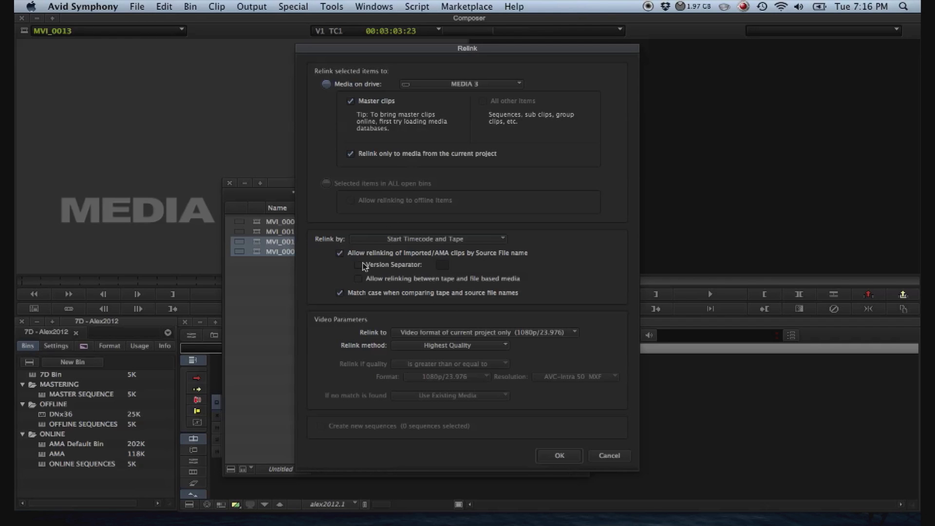
pyautogui.click(482, 352)
pyautogui.click(440, 378)
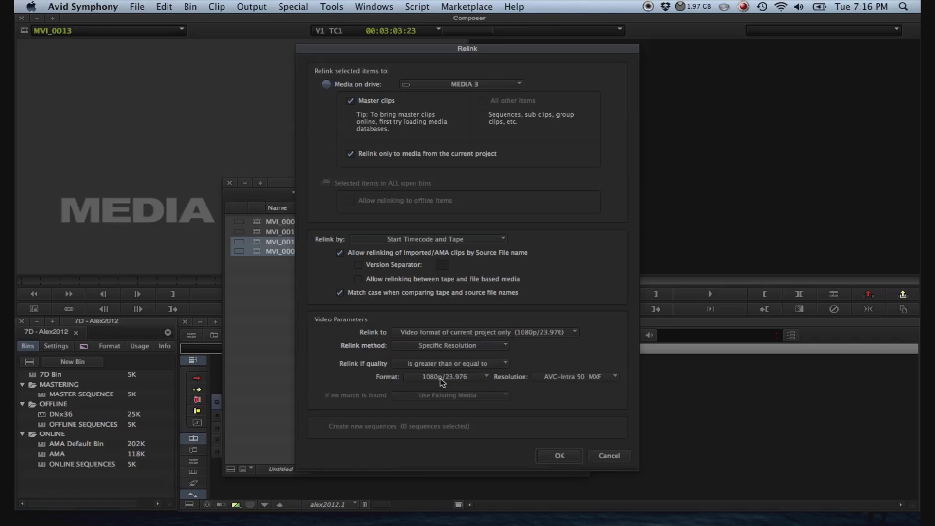
pyautogui.click(581, 374)
pyautogui.click(576, 374)
pyautogui.click(560, 456)
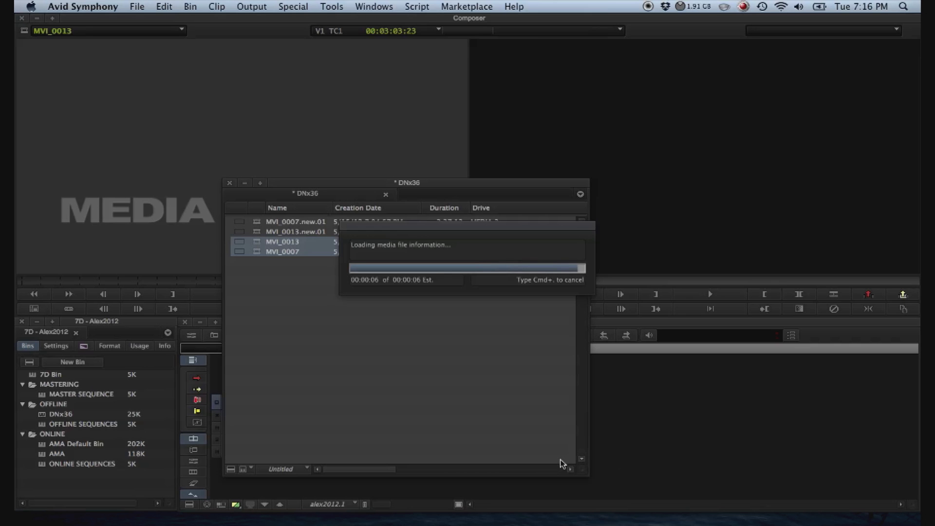
# Mark an in point at the car shot in MVI_0013 and edit it into the sequence.
pyautogui.doubleClick(255, 252)
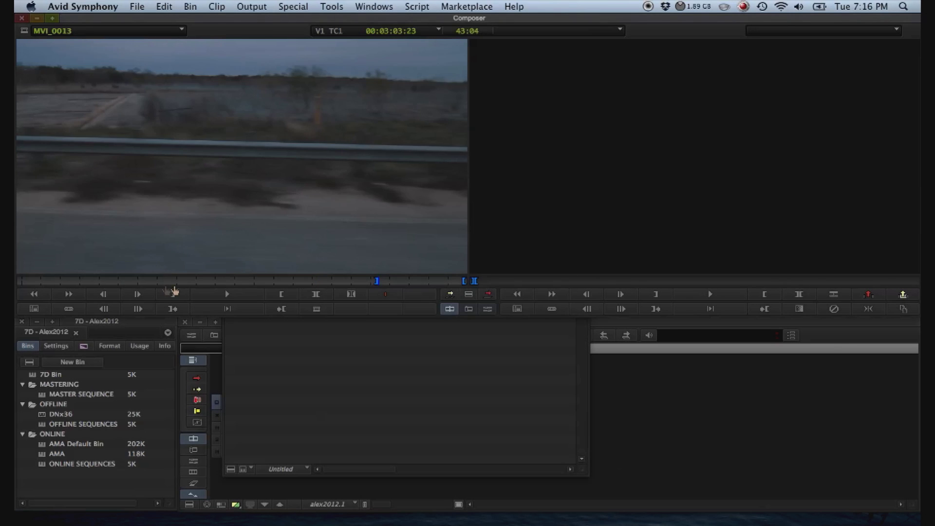
pyautogui.moveTo(182, 281); pyautogui.dragTo(288, 288)
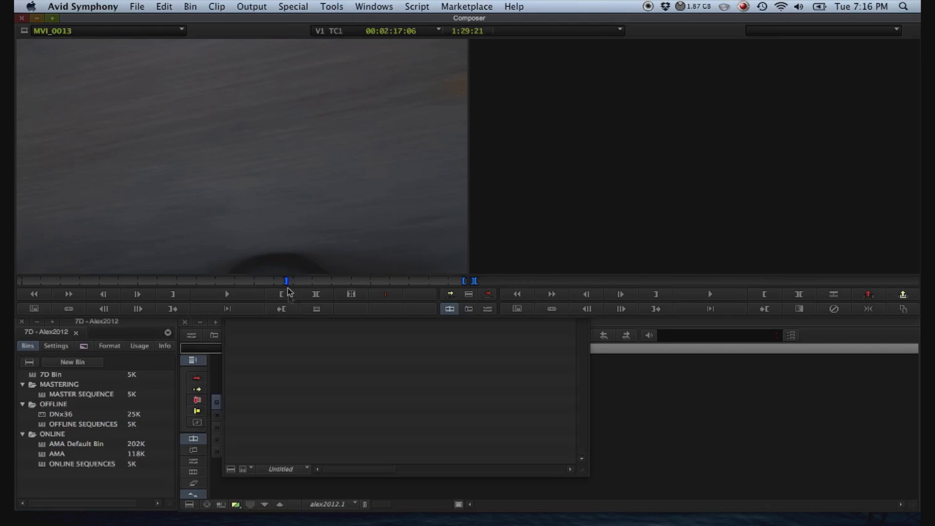
pyautogui.click(303, 359)
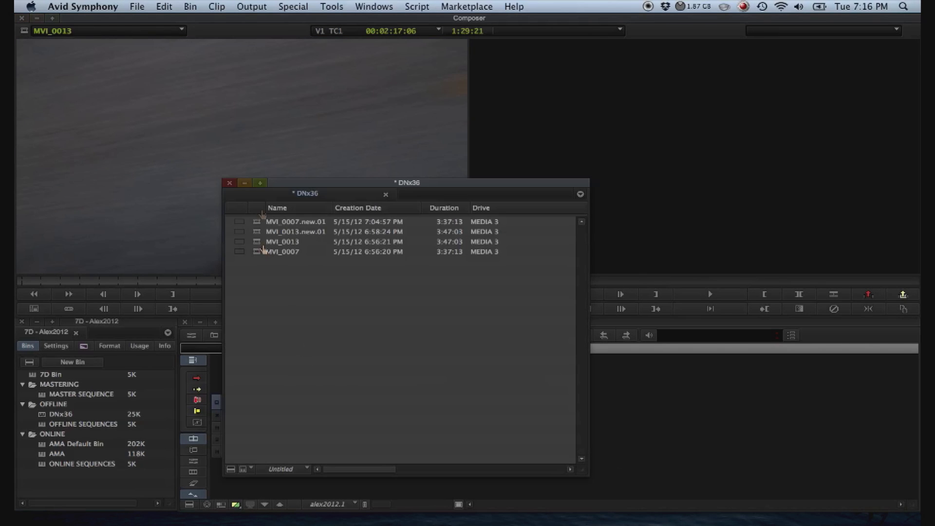
pyautogui.click(174, 202)
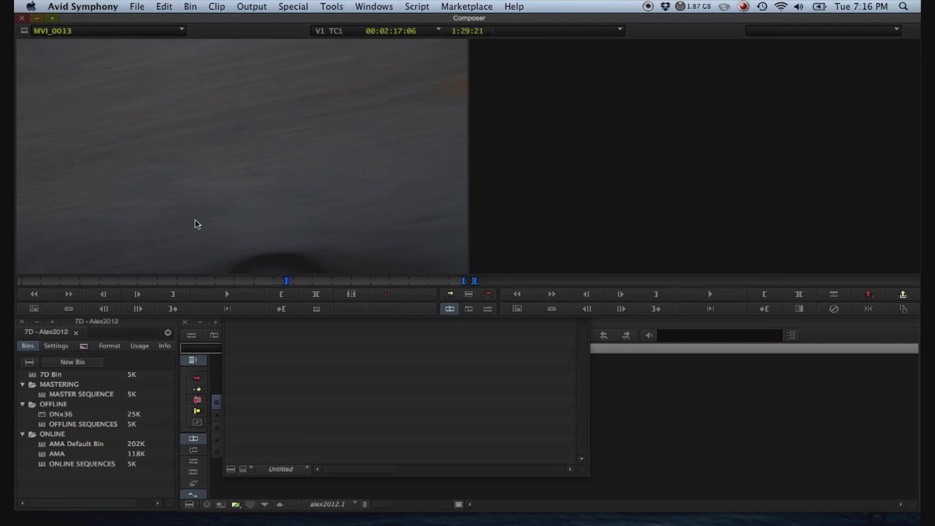
pyautogui.moveTo(285, 281)
pyautogui.mouseDown()
pyautogui.moveTo(167, 279)
pyautogui.moveTo(294, 282)
pyautogui.mouseUp()
pyautogui.press('space')
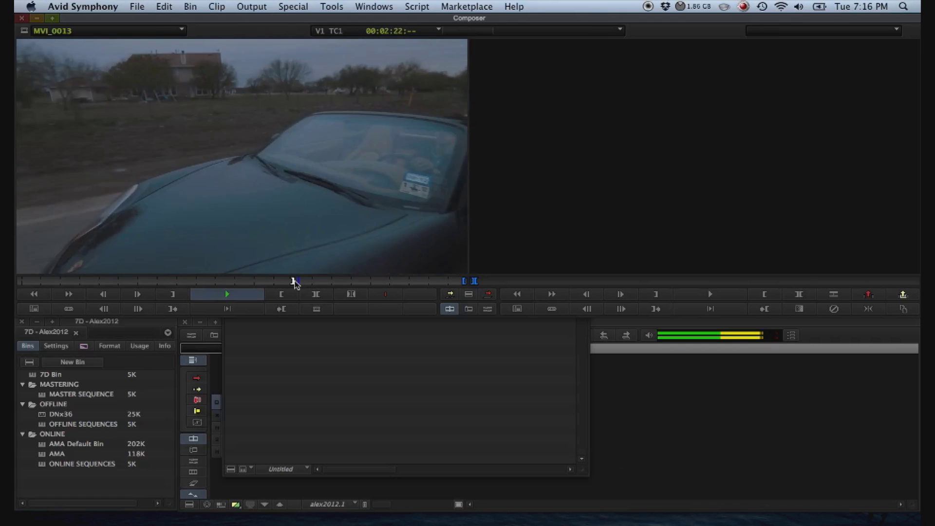
pyautogui.press('space')
pyautogui.press('i')
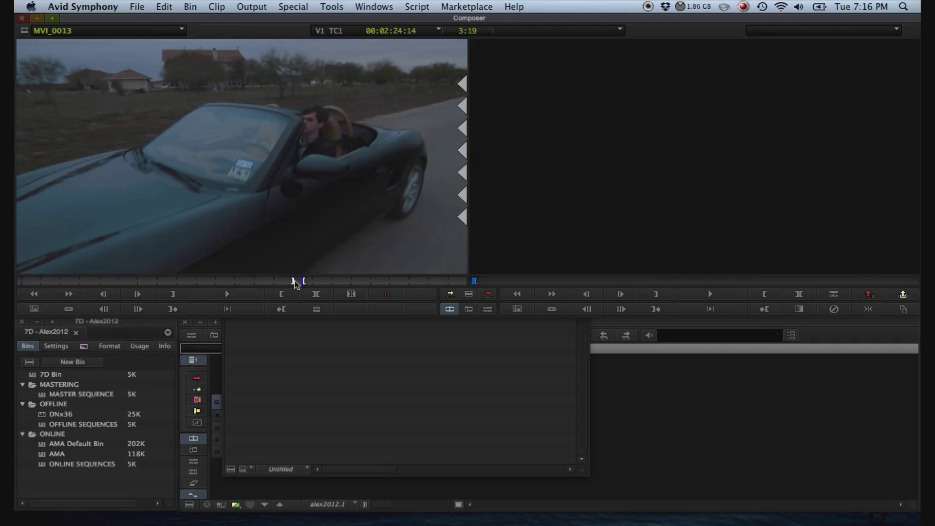
pyautogui.press('v')
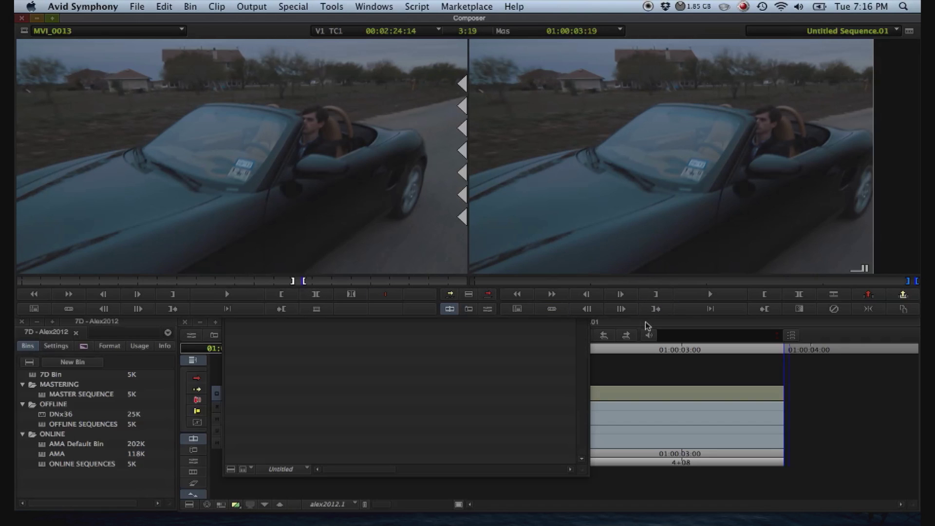
# Mark the oncoming car shot in MVI_0007 and cut it in after the first clip.
pyautogui.click(453, 359)
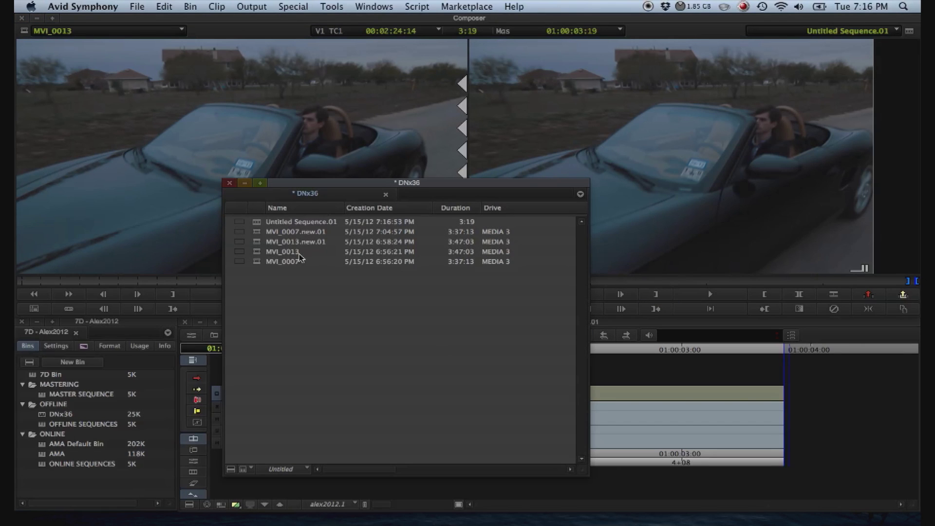
pyautogui.doubleClick(257, 263)
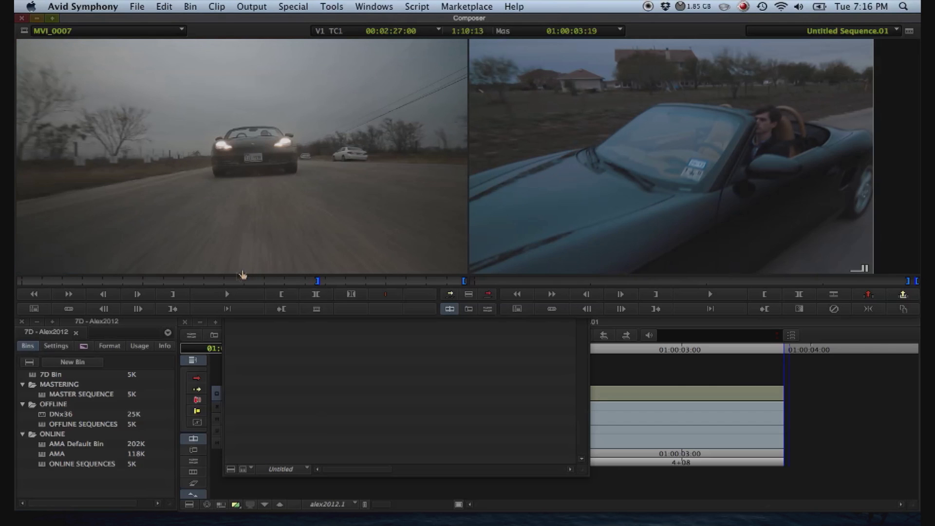
pyautogui.click(255, 281)
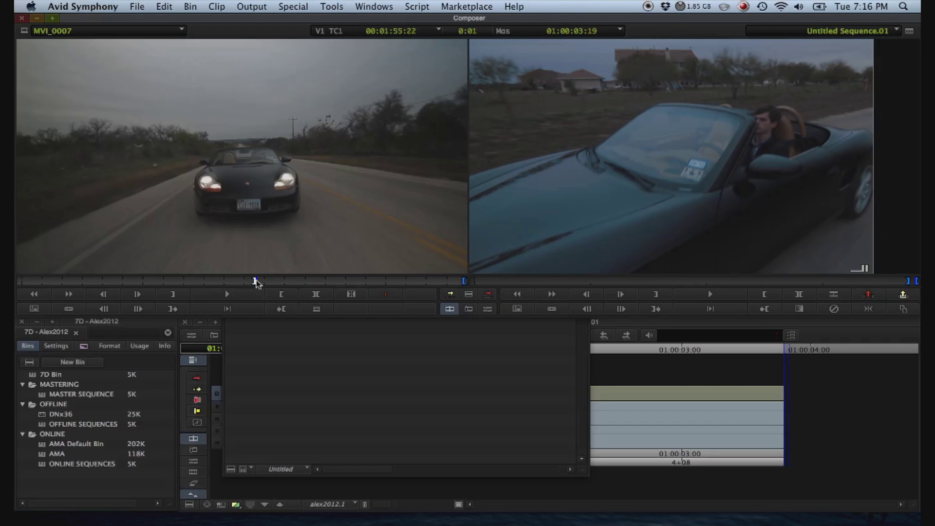
pyautogui.press('space')
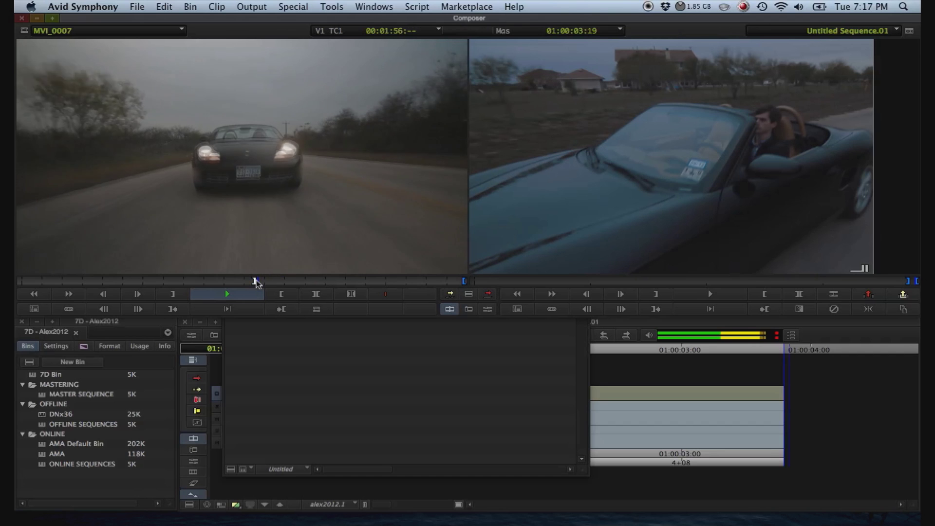
pyautogui.press('space')
pyautogui.press('i')
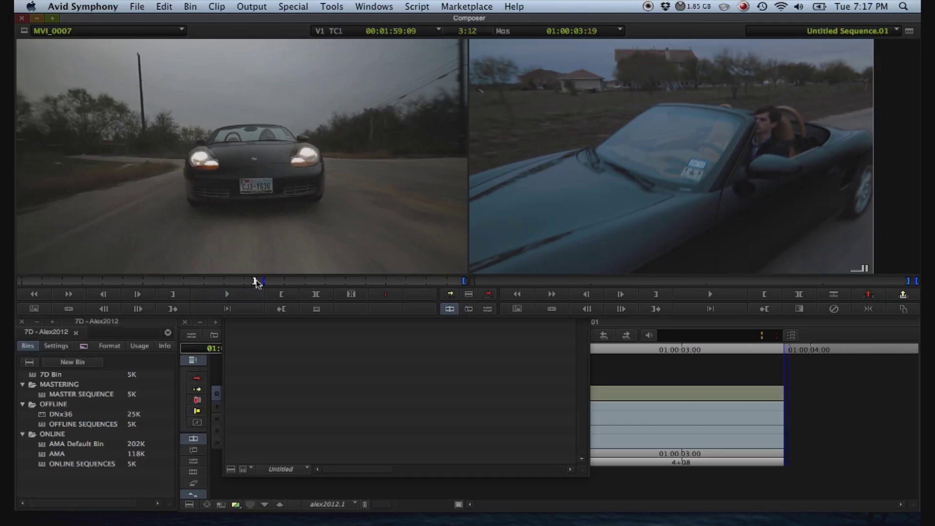
pyautogui.press('b')
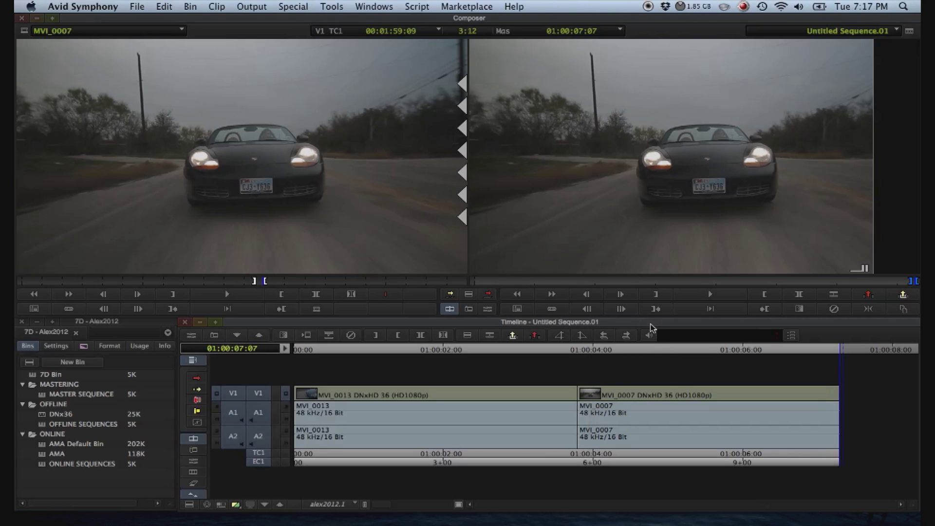
pyautogui.click(550, 360)
# Move the sequence into OFFLINE SEQUENCES, rename it OFFLINE, close DNx36, open ONLINE SEQUENCES.
pyautogui.moveTo(560, 354); pyautogui.dragTo(272, 368)
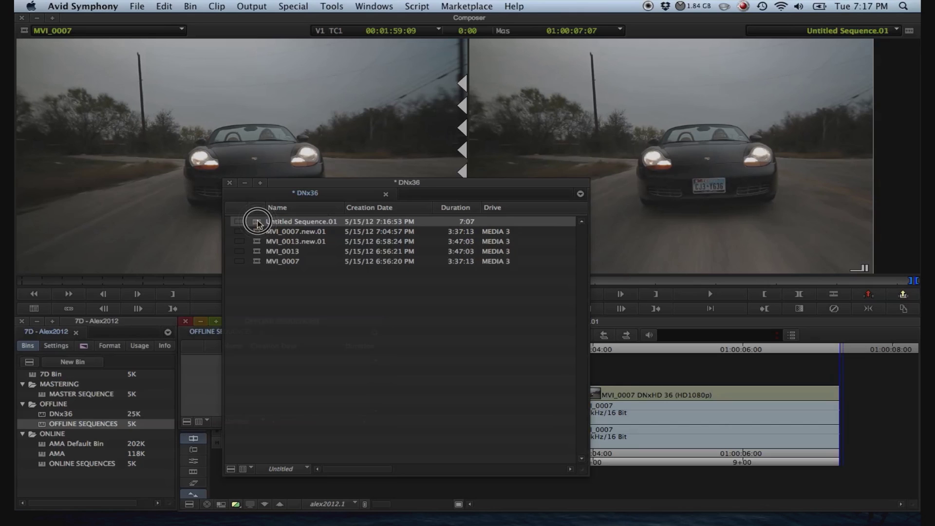
pyautogui.moveTo(256, 220); pyautogui.dragTo(213, 377)
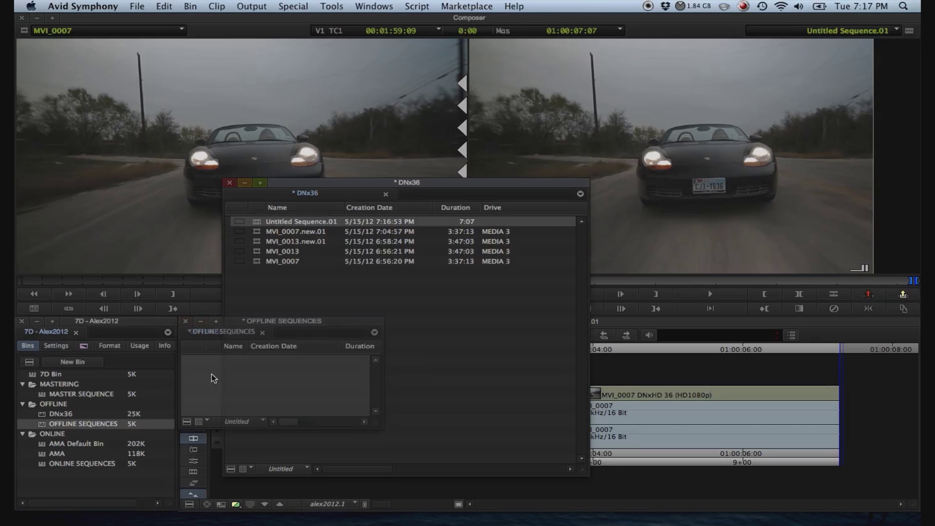
pyautogui.click(225, 360)
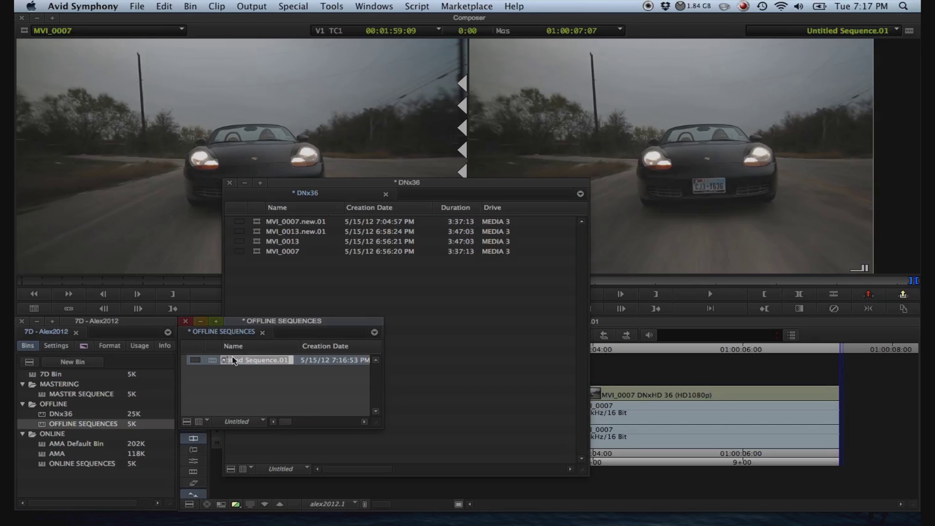
pyautogui.write('Of')
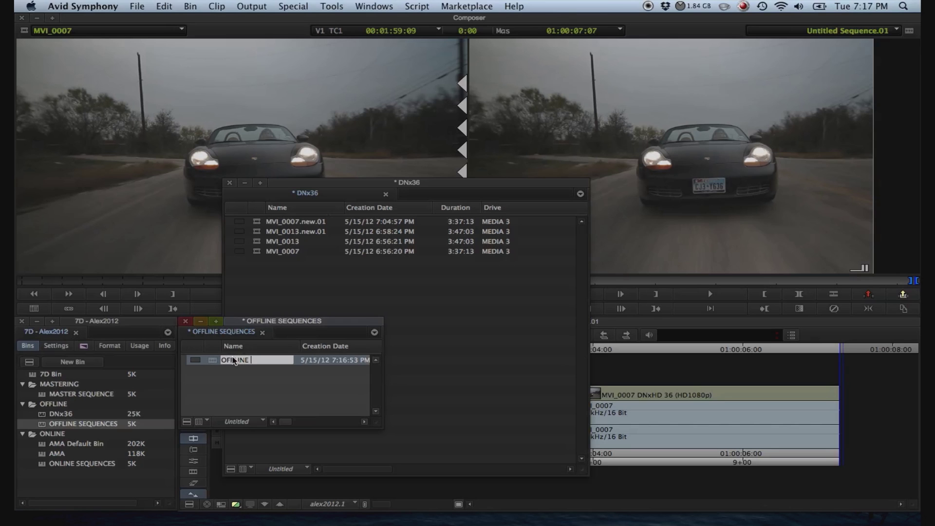
pyautogui.write('FLINE')
pyautogui.click(229, 182)
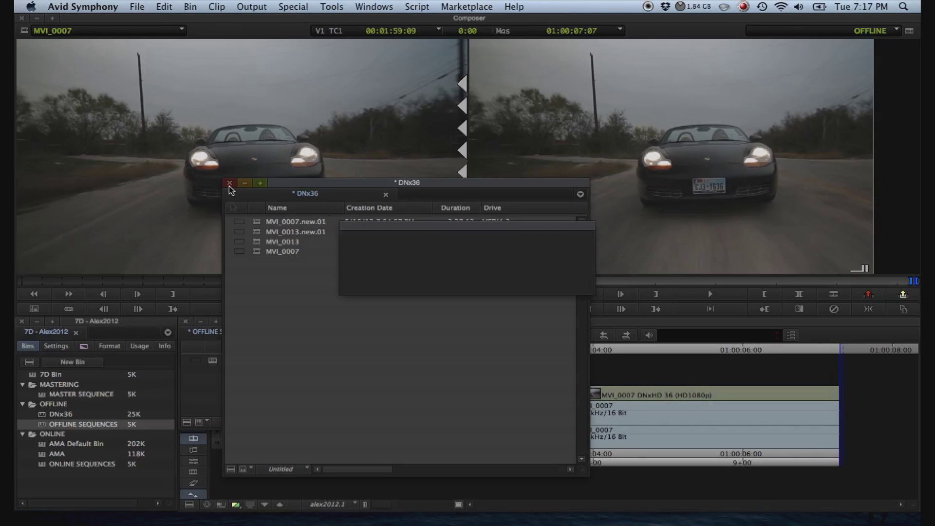
pyautogui.doubleClick(263, 359)
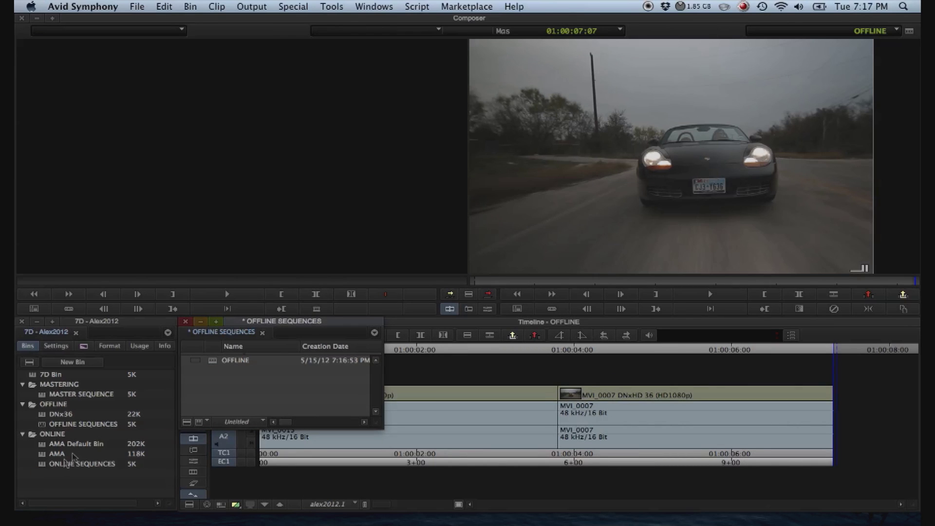
pyautogui.doubleClick(47, 465)
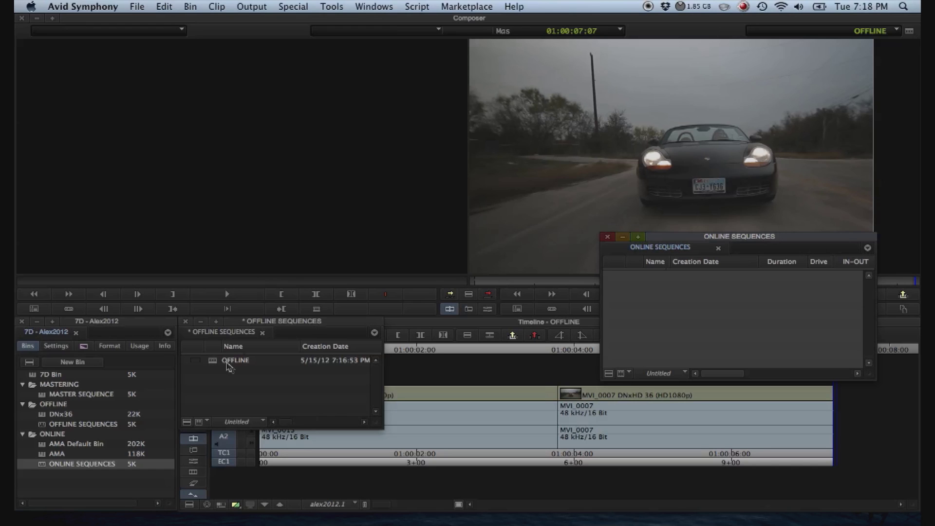
# Option-drag the OFFLINE sequence into the ONLINE SEQUENCES bin, creating OFFLINE .Copy.01.
pyautogui.moveTo(214, 363); pyautogui.dragTo(639, 290)
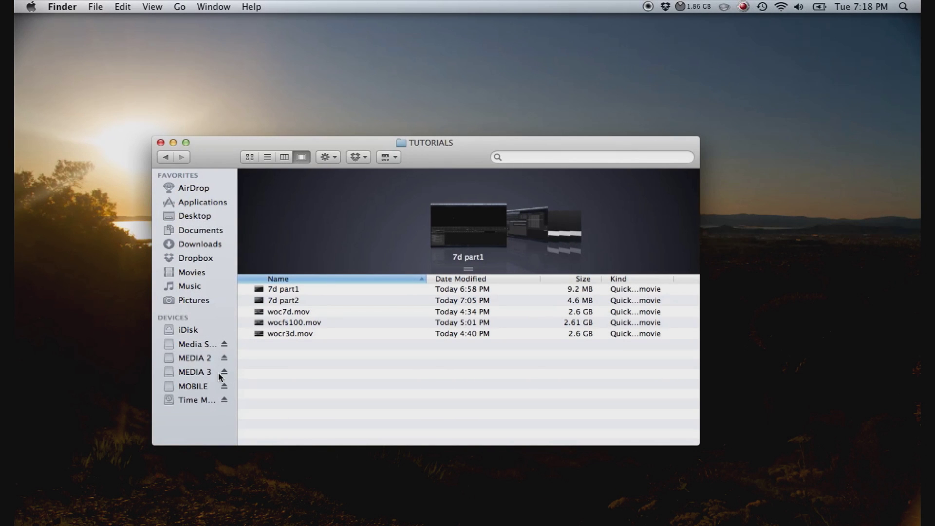
# Eject the MEDIA 3 drive from the Finder sidebar.
pyautogui.click(224, 373)
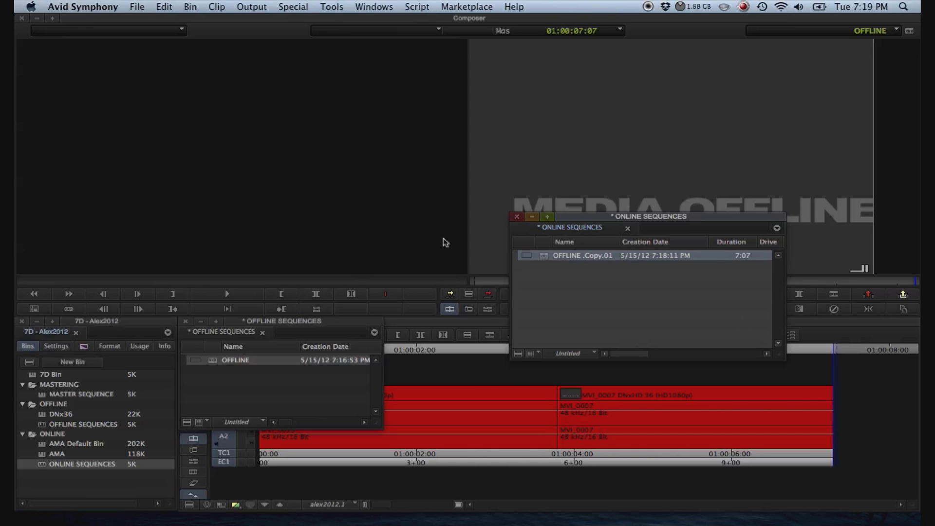
# Move the ONLINE SEQUENCES bin aside, close the OFFLINE SEQUENCES bin and clear the Timeline.
pyautogui.moveTo(655, 224); pyautogui.dragTo(608, 224)
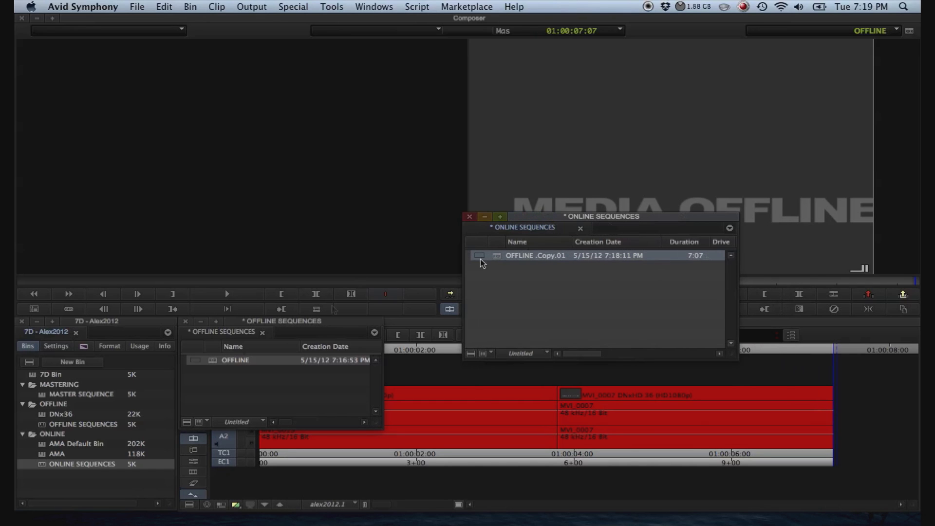
pyautogui.click(186, 321)
pyautogui.click(185, 323)
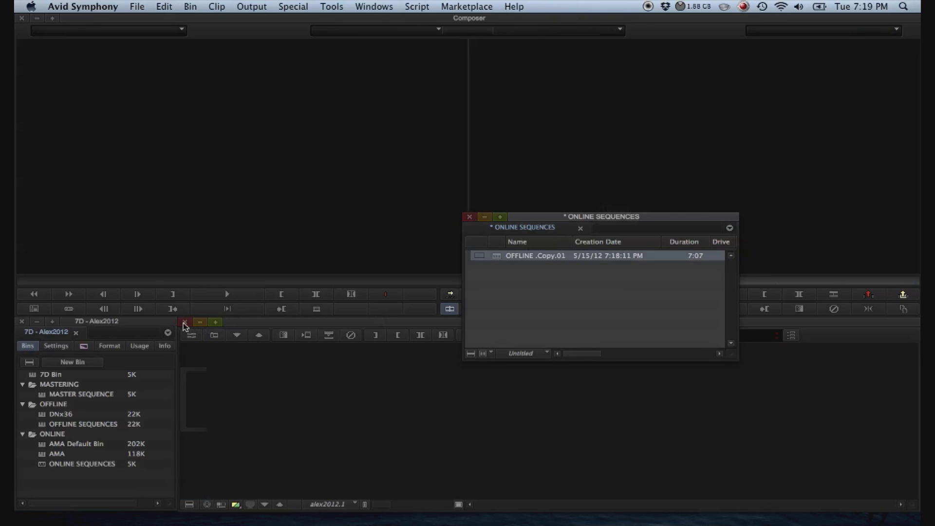
pyautogui.click(547, 276)
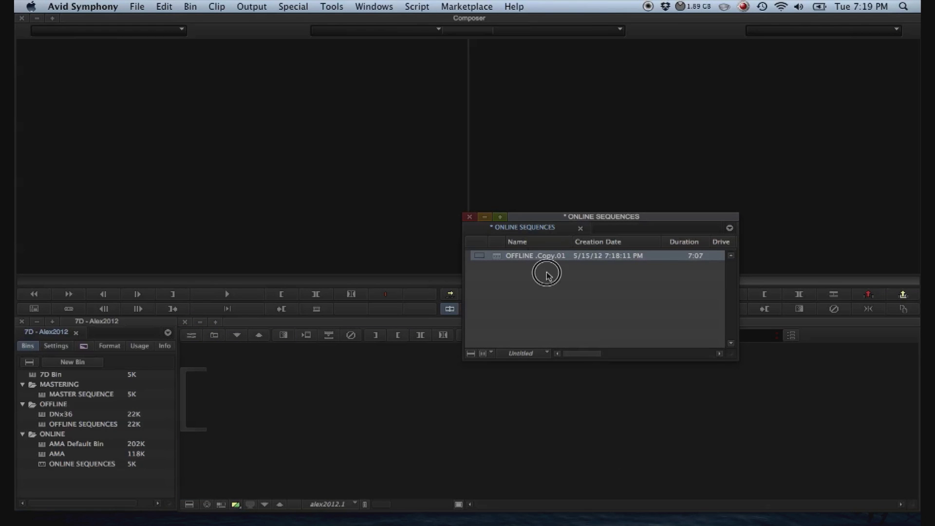
# Check the Finder desktop to confirm MEDIA 3 is gone, then return to Avid.
pyautogui.hotkey('ctrl', 'Left')
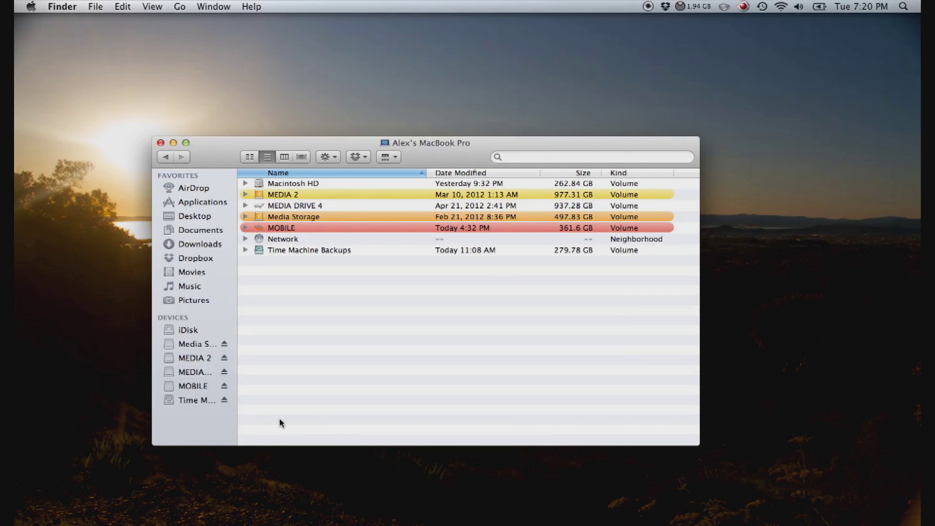
pyautogui.hotkey('ctrl', 'Right')
pyautogui.hotkey('ctrl', 'Right')
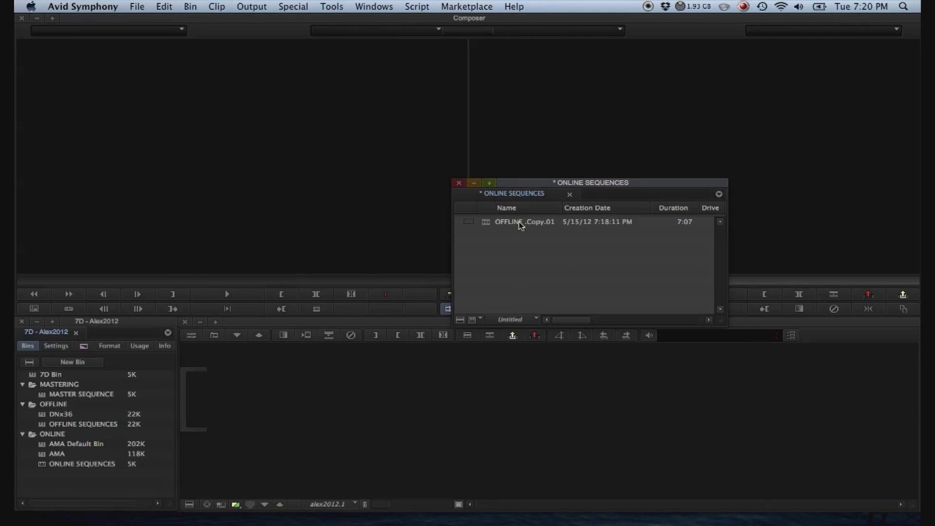
pyautogui.click(490, 225)
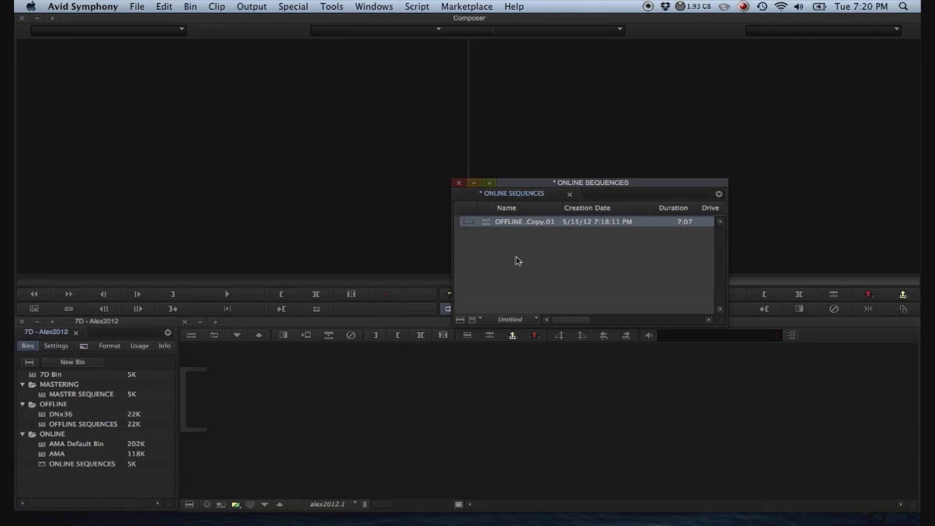
# Link the jib folder as an AMA volume and load OFFLINE .Copy.01 into the Timeline.
pyautogui.click(137, 6)
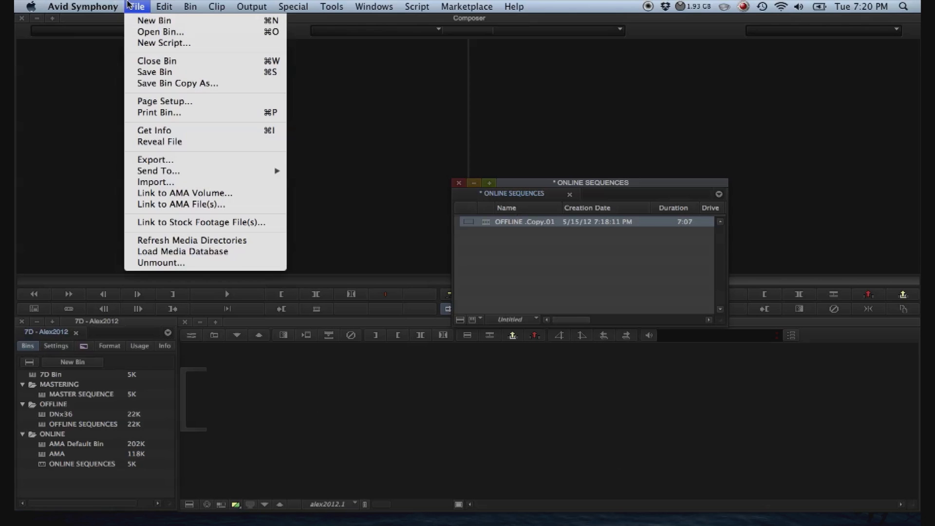
pyautogui.click(200, 193)
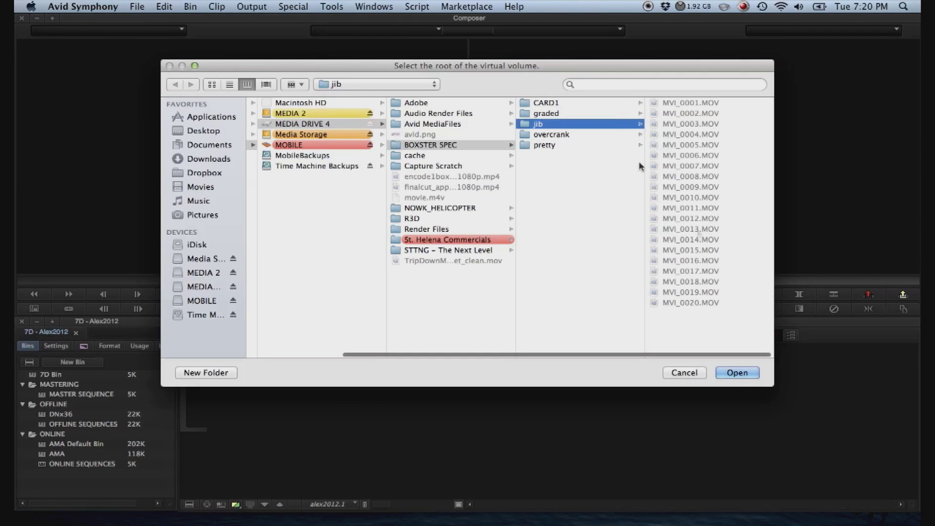
pyautogui.click(744, 376)
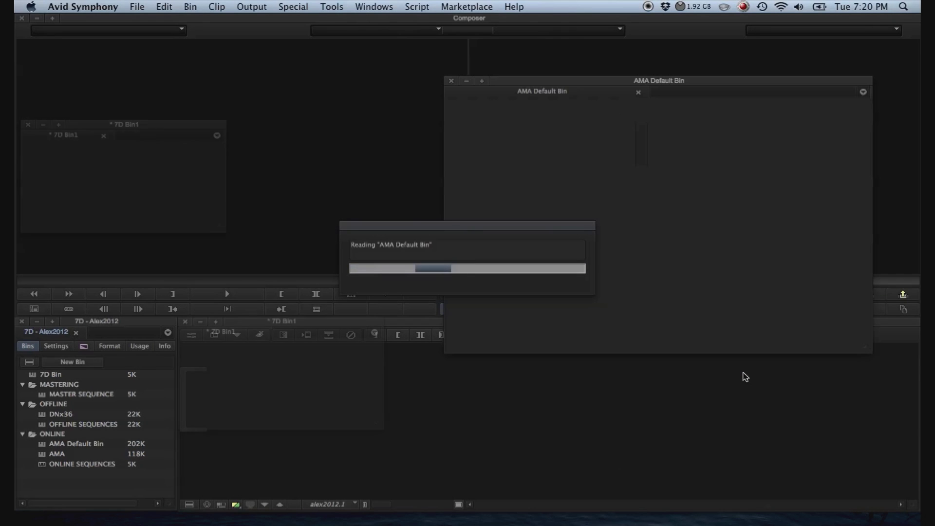
pyautogui.doubleClick(323, 197)
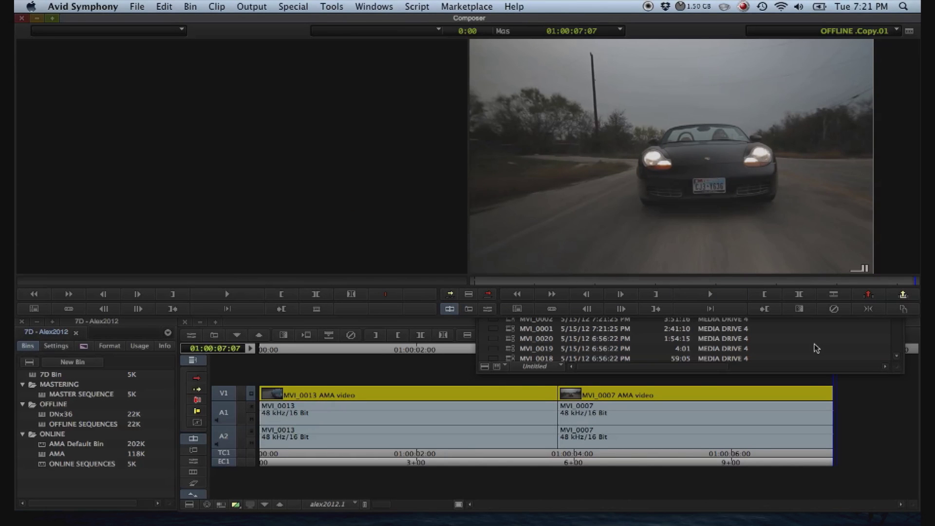
# Scrub through the relinked OFFLINE .Copy.01 in the Timeline from its start.
pyautogui.hotkey('ctrl', 'Down')
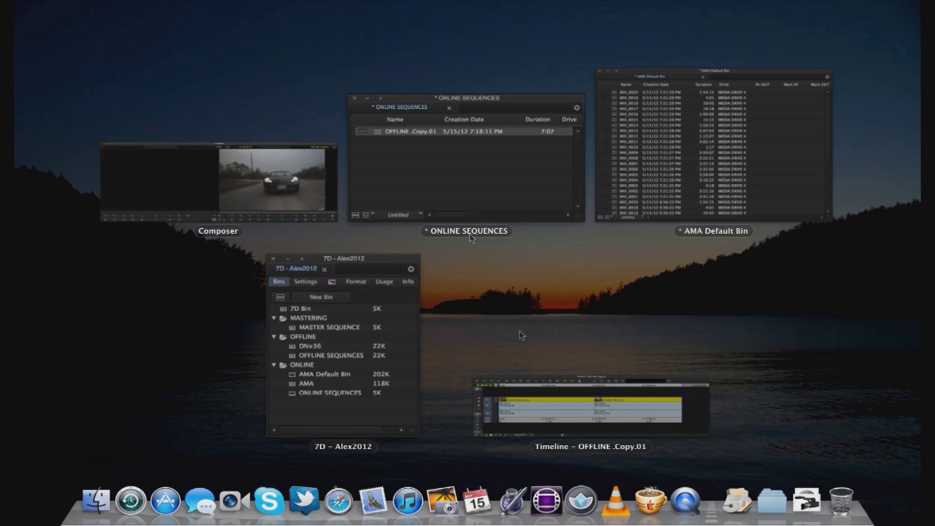
pyautogui.click(559, 394)
pyautogui.moveTo(447, 349); pyautogui.dragTo(319, 388)
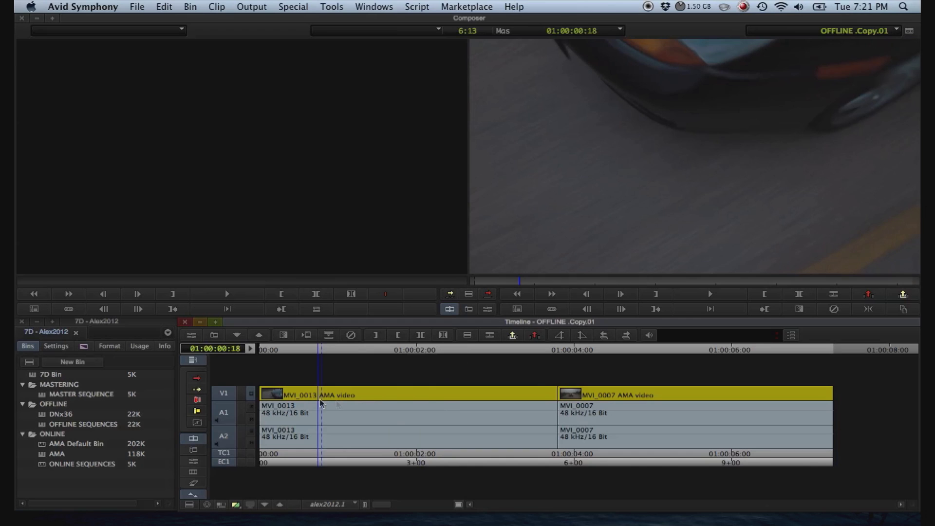
pyautogui.moveTo(347, 360); pyautogui.dragTo(275, 373)
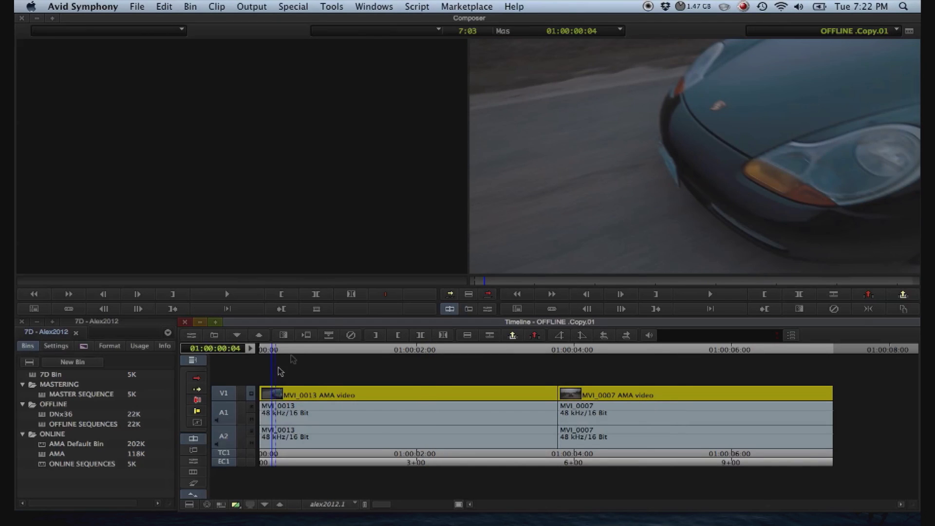
# Bring the ONLINE SEQUENCES bin forward and open the MASTER SEQUENCE bin.
pyautogui.hotkey('ctrl', 'Down')
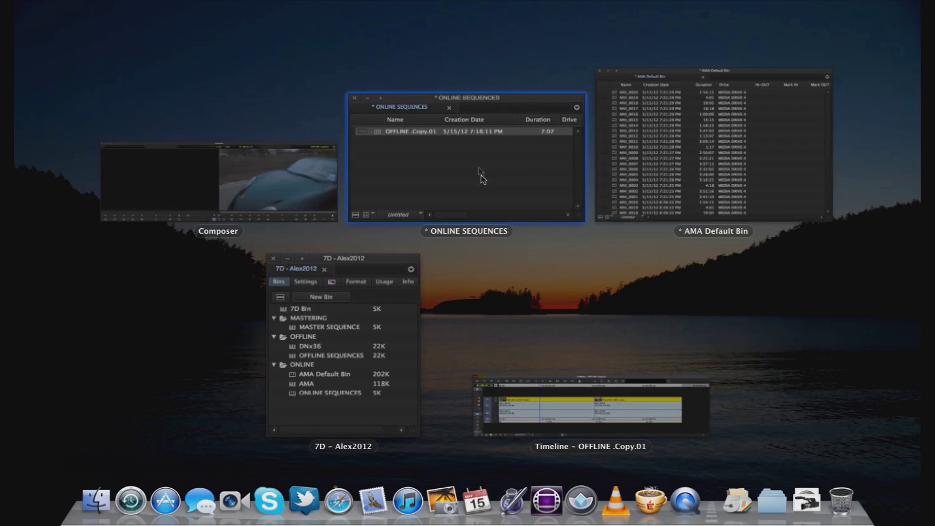
pyautogui.click(481, 178)
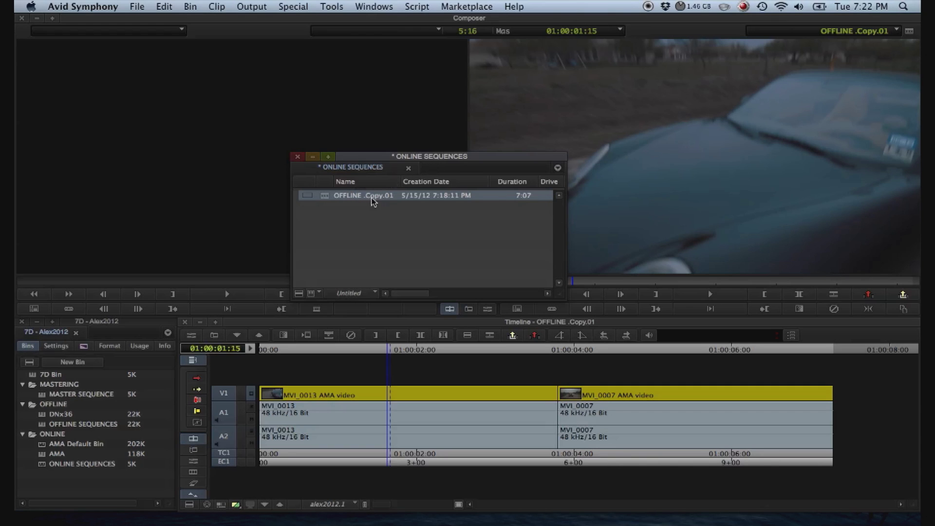
pyautogui.doubleClick(45, 396)
# Arrange the bins and Option-drag OFFLINE .Copy.01 into the MASTER SEQUENCE bin.
pyautogui.moveTo(385, 322); pyautogui.dragTo(413, 366)
pyautogui.click(423, 162)
pyautogui.moveTo(423, 162); pyautogui.dragTo(528, 163)
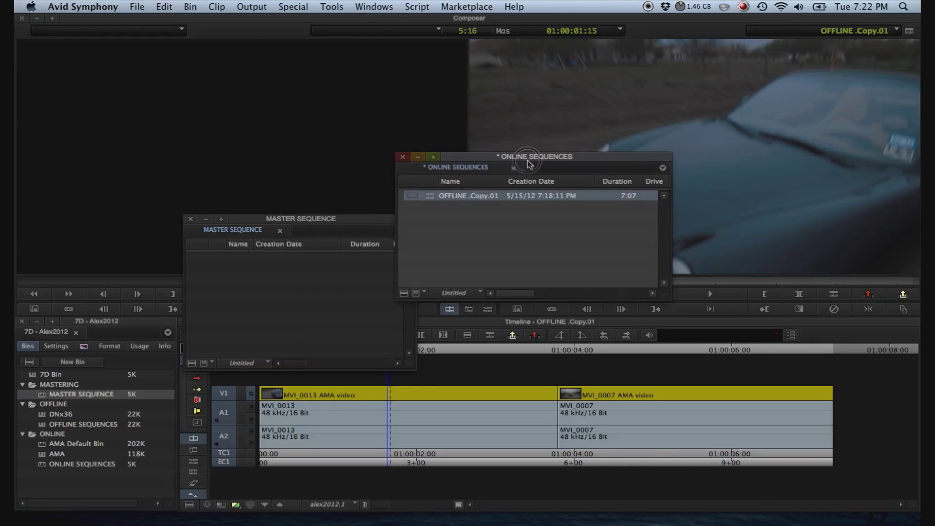
pyautogui.moveTo(430, 199); pyautogui.dragTo(314, 268)
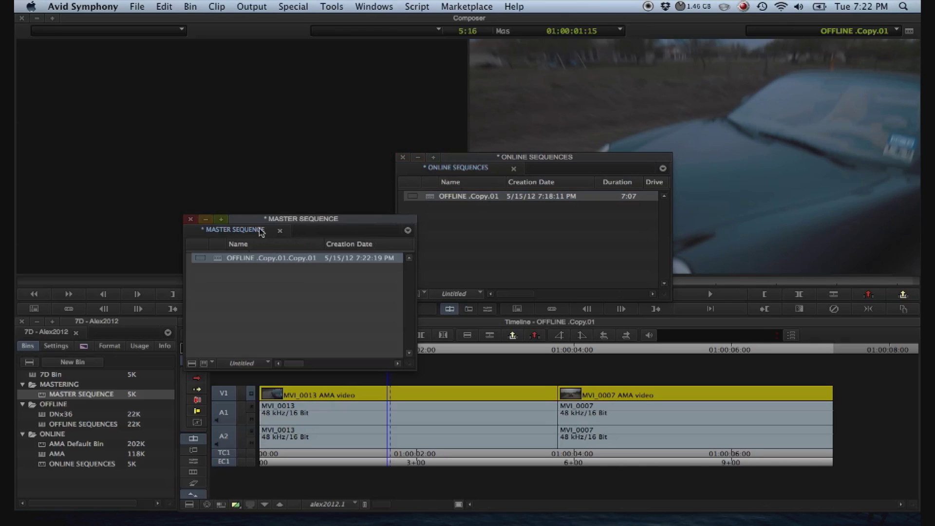
pyautogui.moveTo(256, 216); pyautogui.dragTo(240, 170)
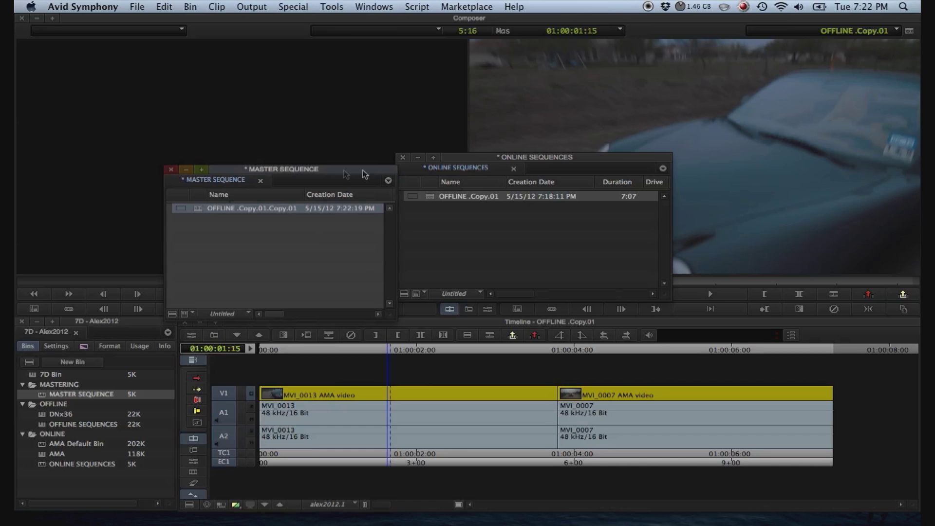
# Close the ONLINE SEQUENCES and AMA Default bins, leaving MASTER SEQUENCE in front.
pyautogui.click(401, 158)
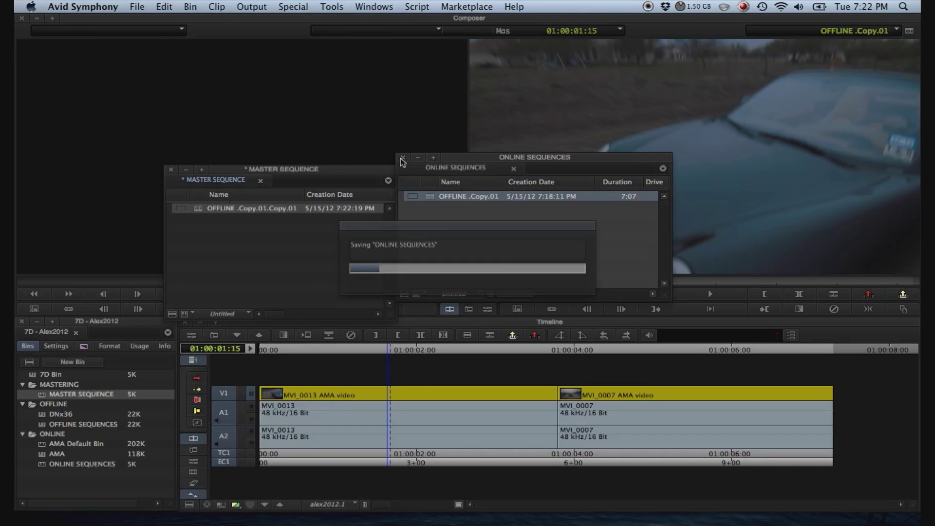
pyautogui.hotkey('ctrl', 'Down')
pyautogui.click(706, 139)
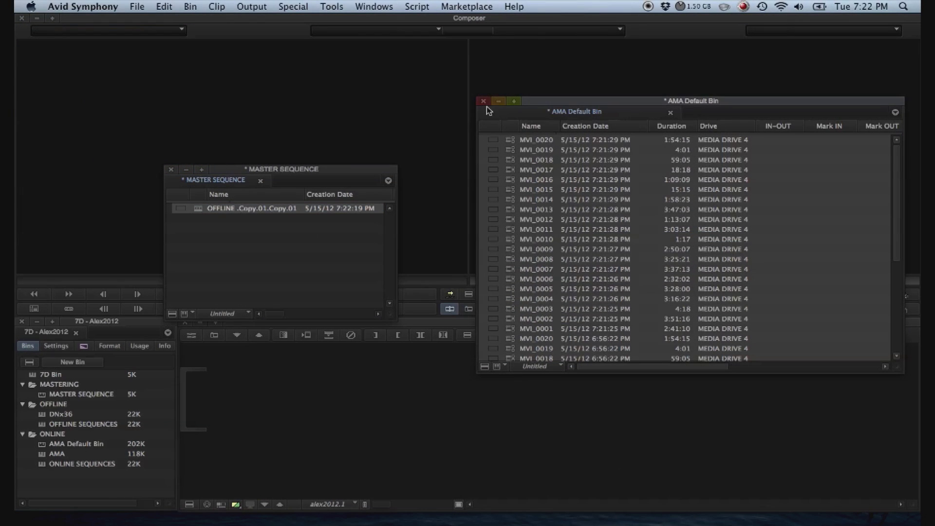
pyautogui.click(483, 102)
pyautogui.hotkey('ctrl', 'Down')
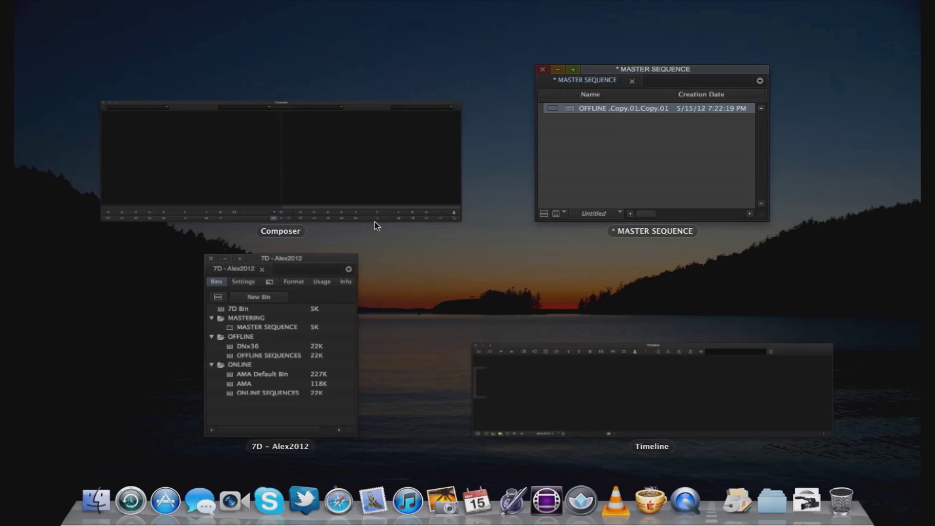
pyautogui.click(583, 129)
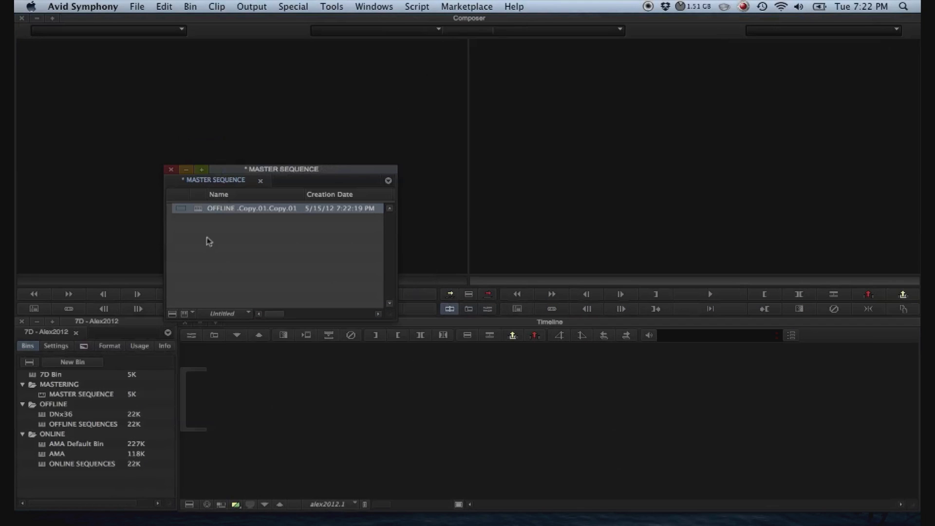
# Rename the copied sequence in MASTER SEQUENCE to 'FINAL CUT'.
pyautogui.rightClick(199, 211)
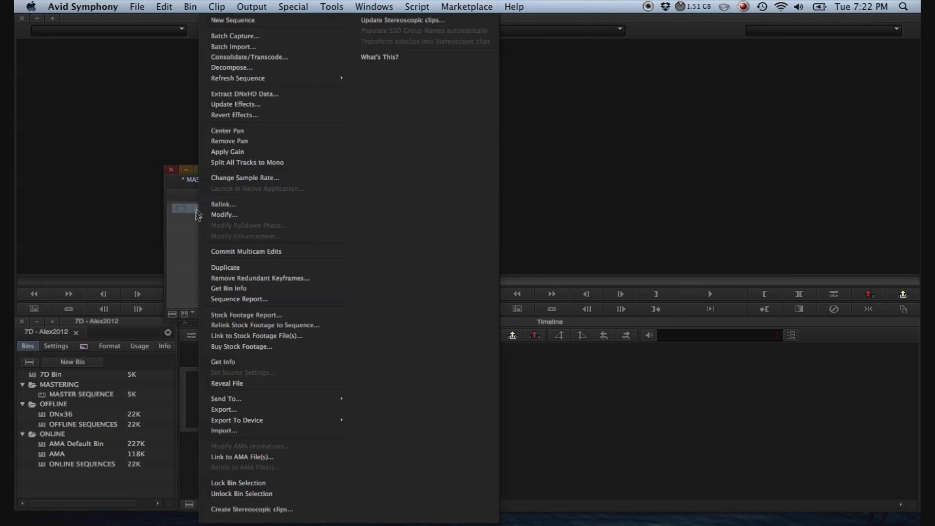
pyautogui.click(199, 223)
pyautogui.click(216, 211)
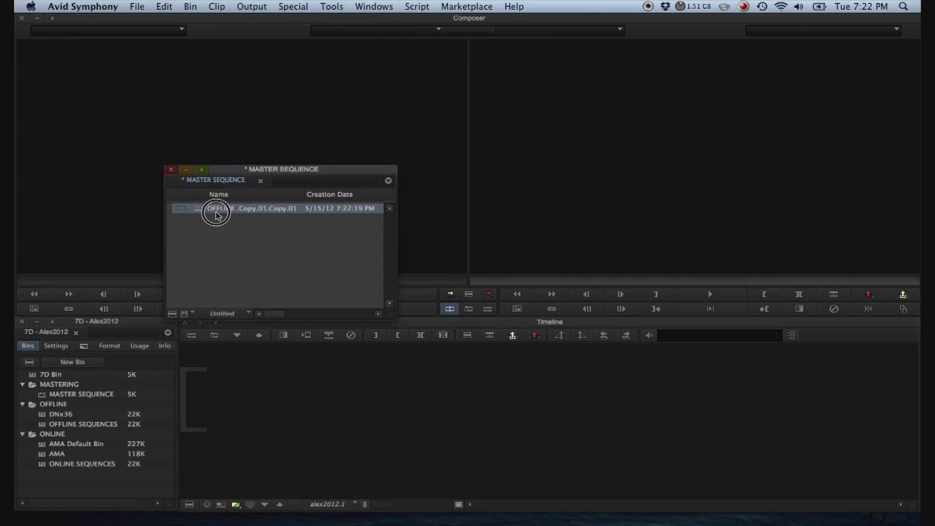
pyautogui.write('FINAL CUT')
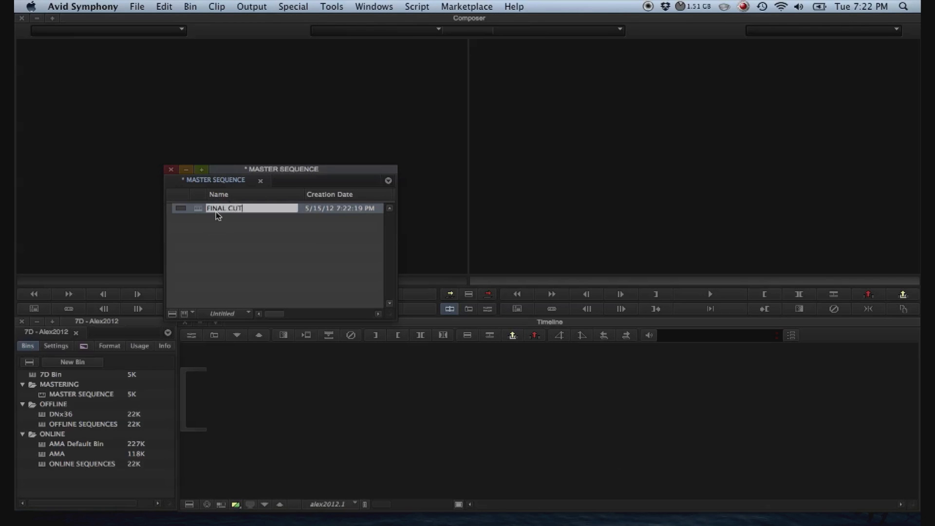
pyautogui.click(229, 236)
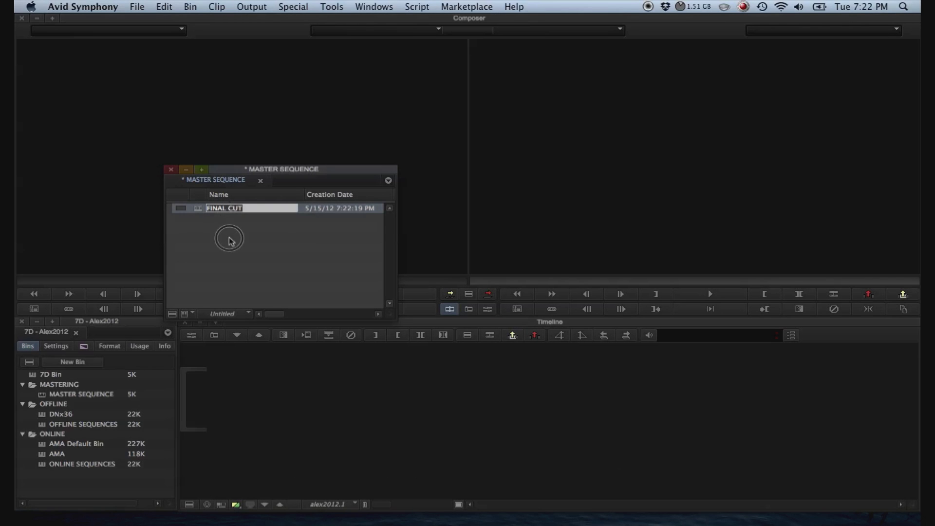
pyautogui.rightClick(202, 213)
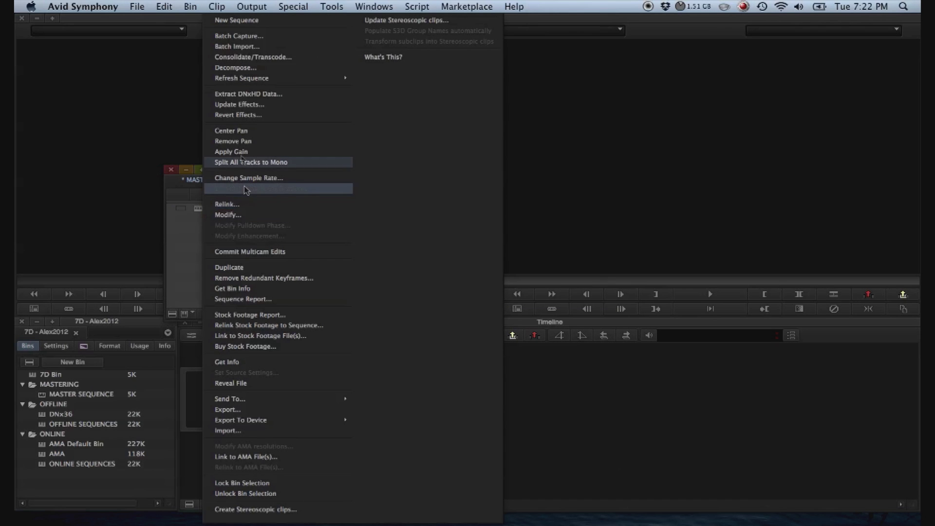
# Consolidate/Transcode FINAL CUT to the MOBILE drive at DNxHD 175 MXF resolution.
pyautogui.click(248, 57)
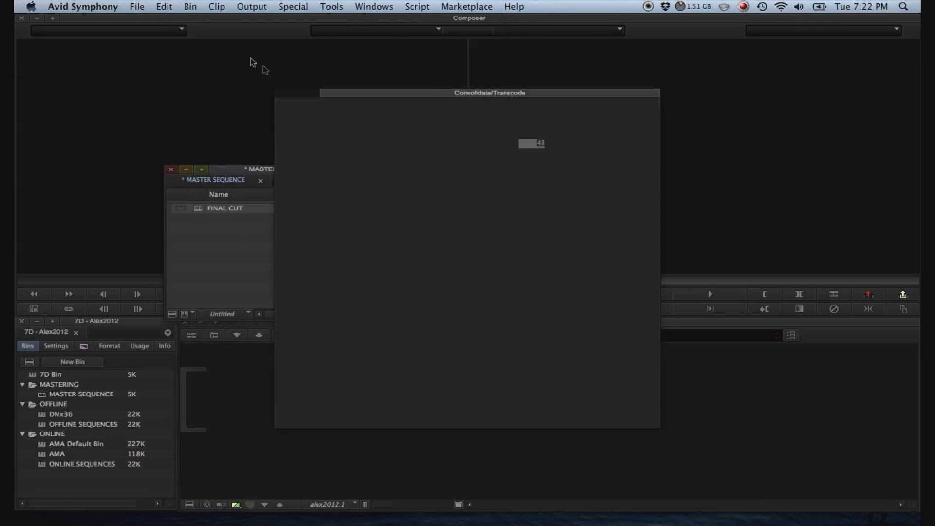
pyautogui.click(319, 233)
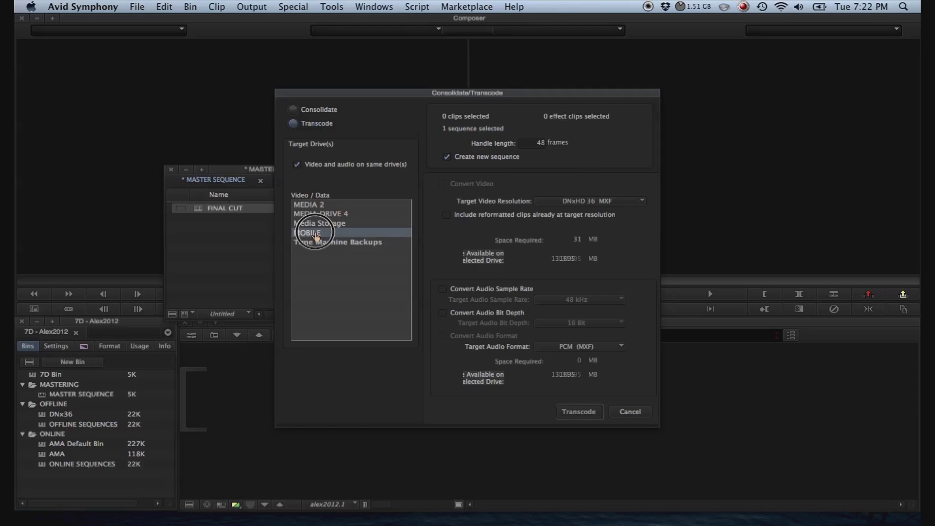
pyautogui.click(617, 201)
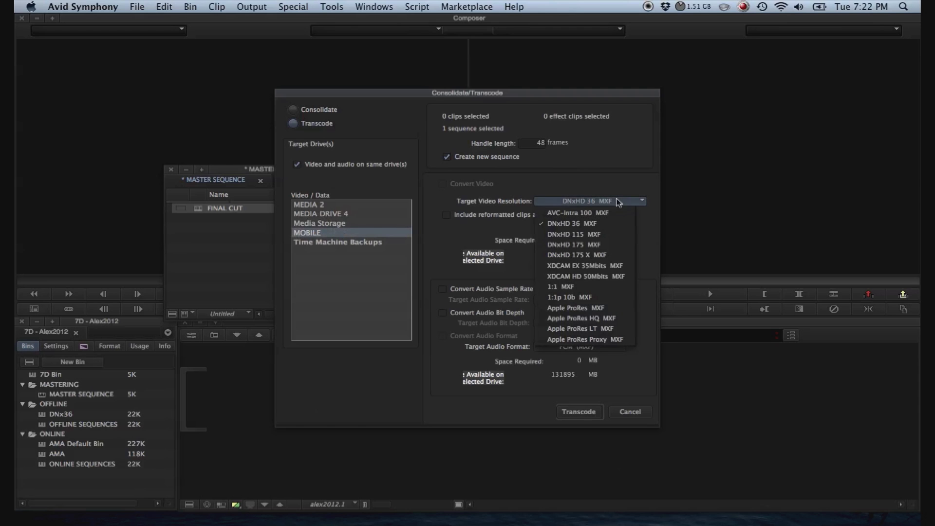
pyautogui.click(579, 245)
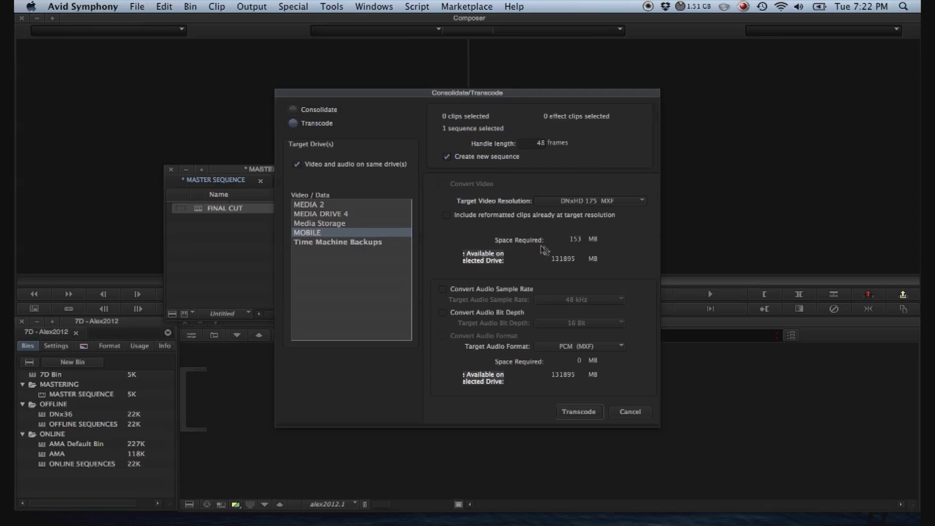
pyautogui.click(589, 412)
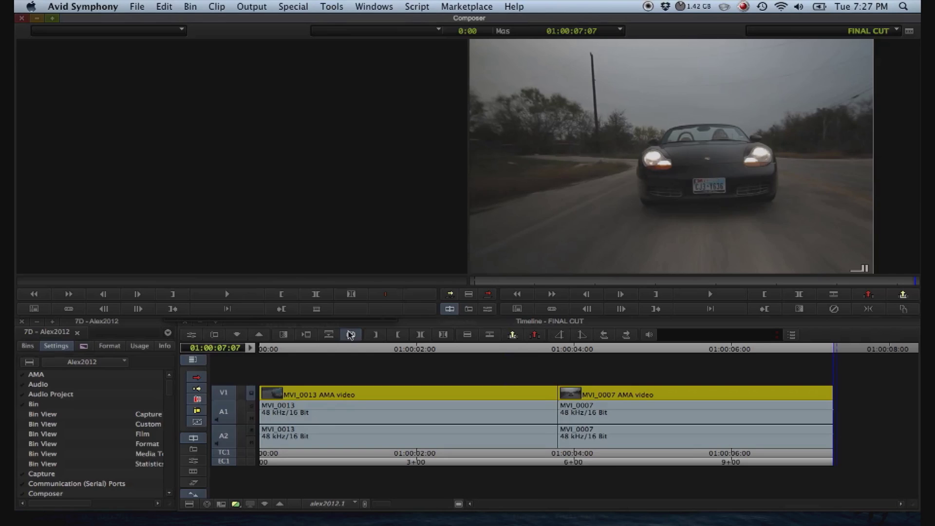
# Load FINAL CUT.Transcoded.01 from the MASTER SEQUENCE bin into the Timeline.
pyautogui.hotkey('ctrl', 'Down')
pyautogui.click(594, 153)
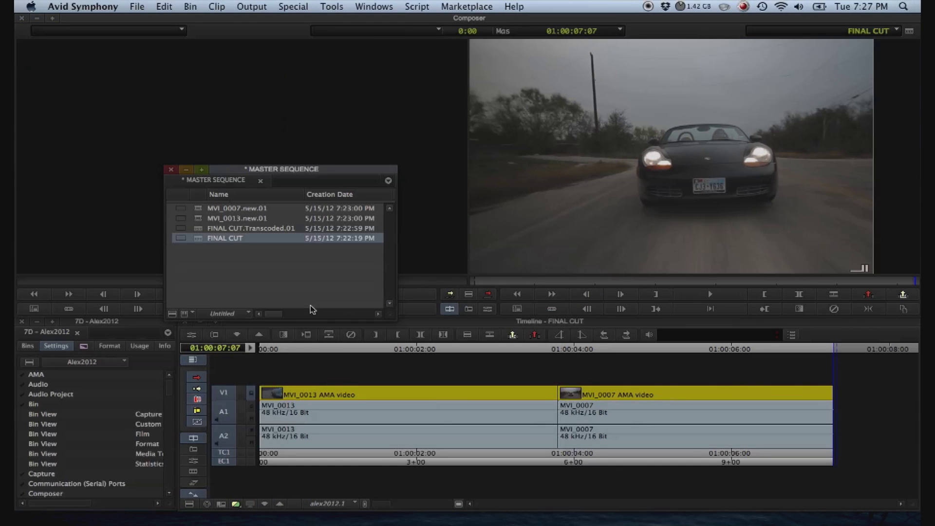
pyautogui.doubleClick(197, 229)
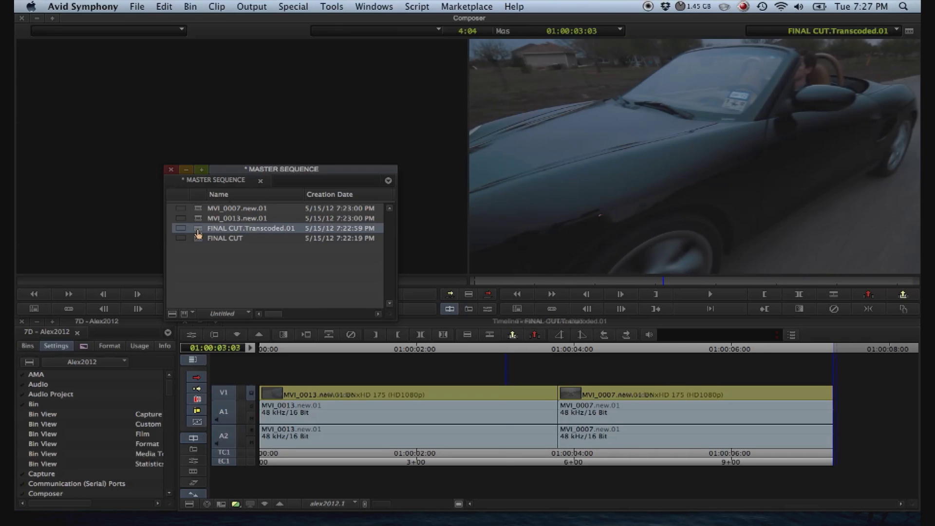
# Activate the Timeline and switch to the Color Correction toolset with Shift+F8.
pyautogui.hotkey('ctrl', 'Down')
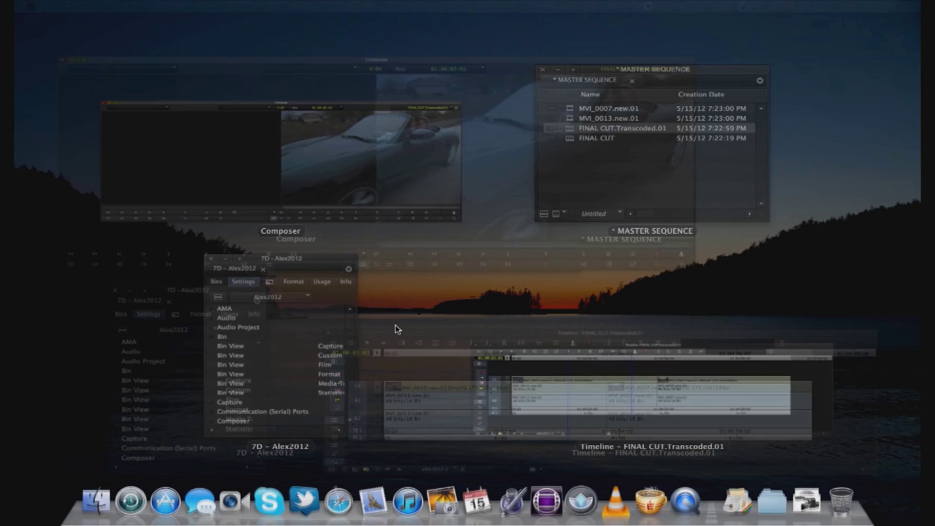
pyautogui.click(611, 142)
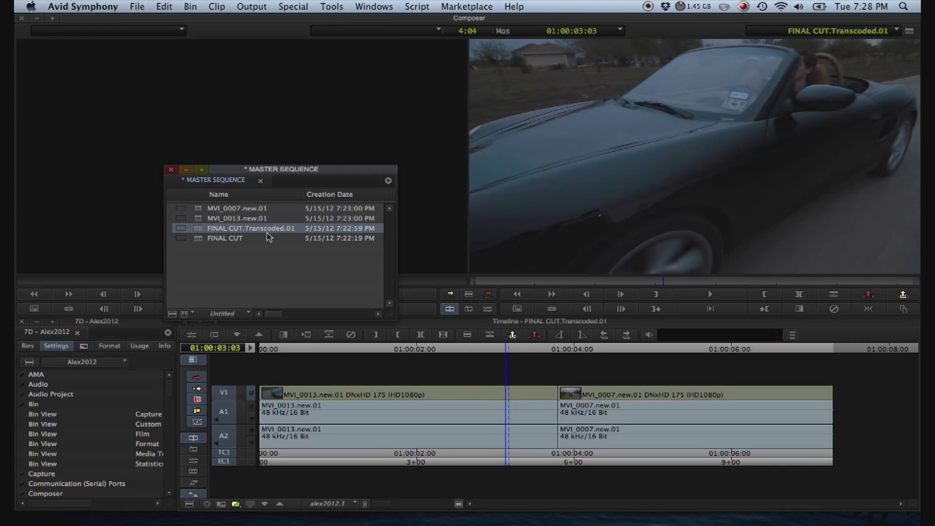
pyautogui.click(36, 346)
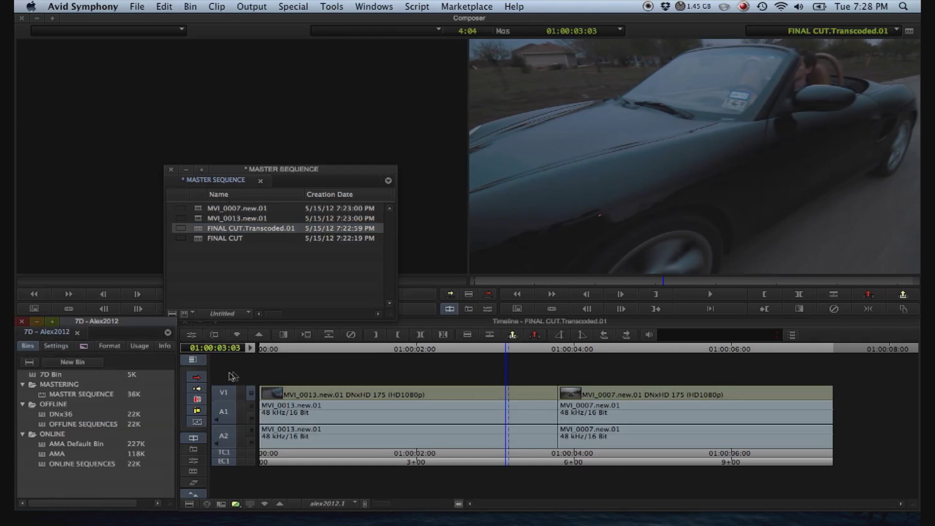
pyautogui.click(336, 170)
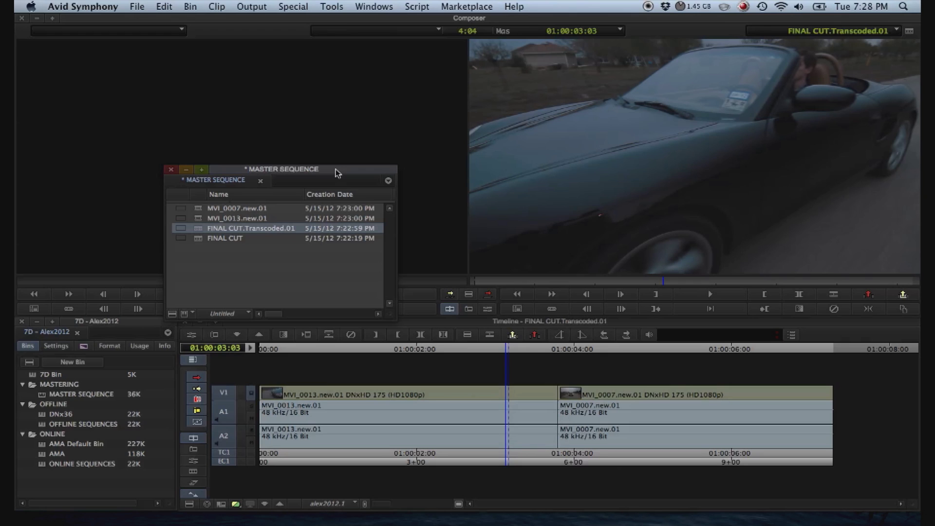
pyautogui.click(446, 369)
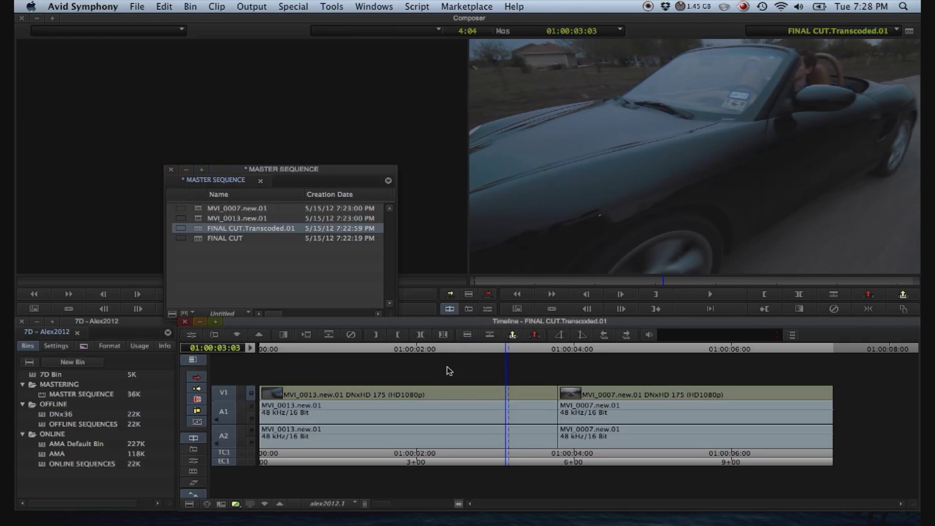
pyautogui.hotkey('shift', 'F8')
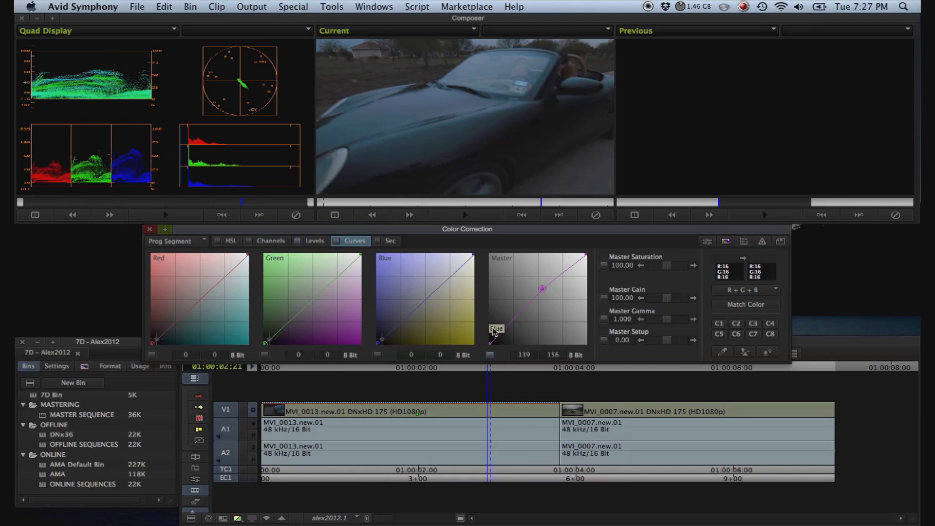
# Add a low shadow point on the Master curve and raise the Blue curve, then return to Source/Record.
pyautogui.click(501, 335)
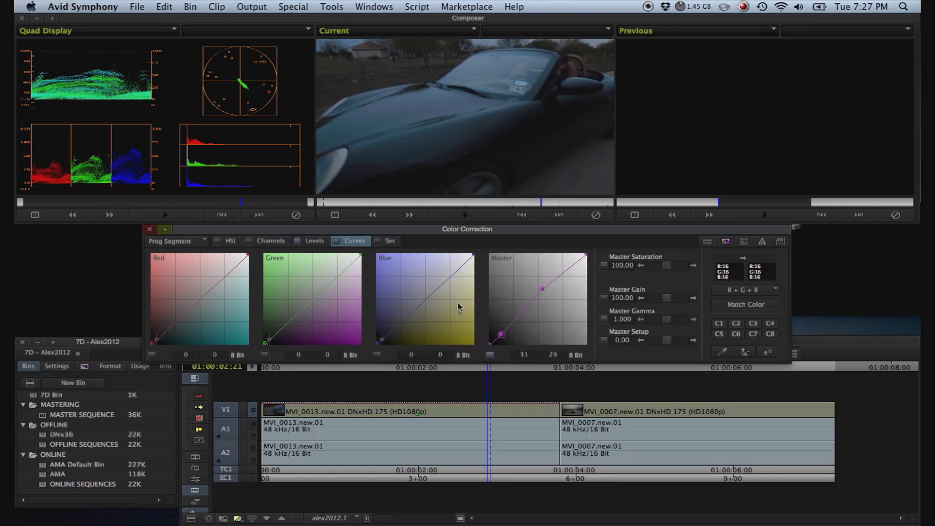
pyautogui.click(460, 265)
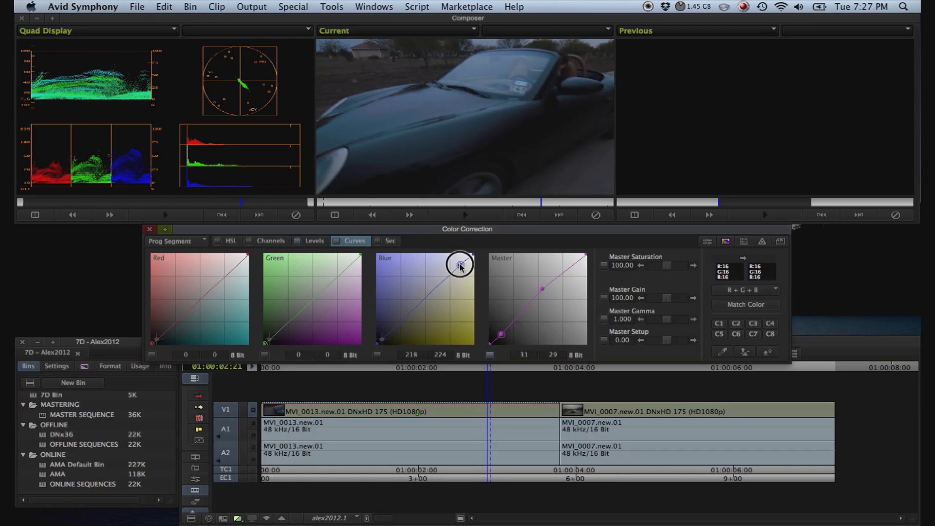
pyautogui.moveTo(460, 265); pyautogui.dragTo(461, 264)
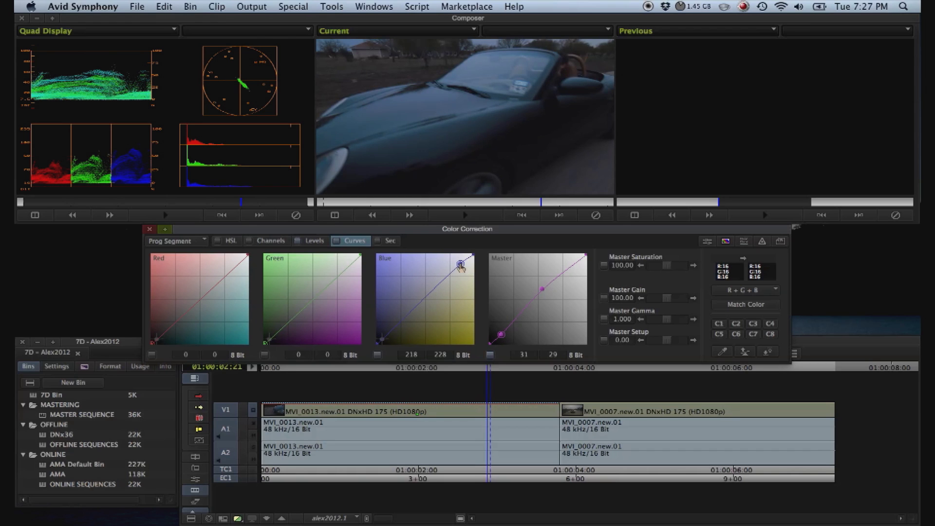
pyautogui.click(437, 288)
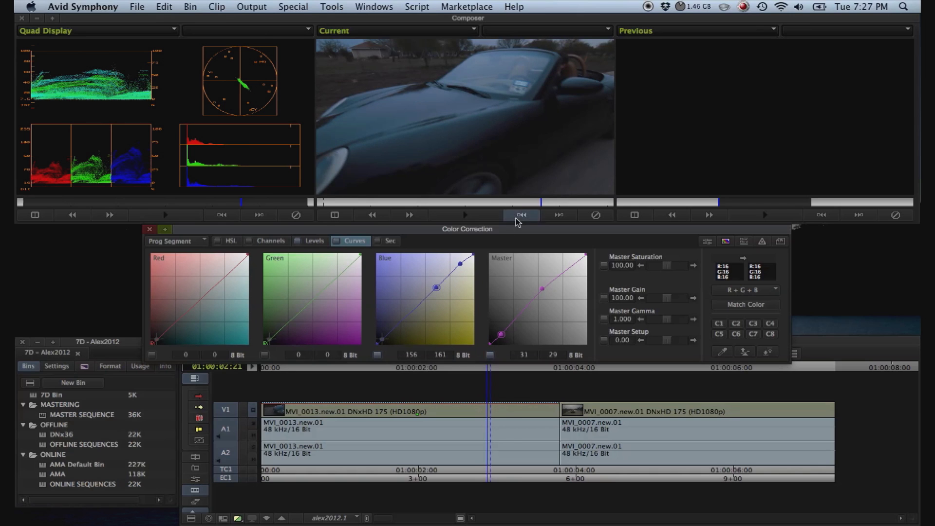
pyautogui.click(176, 241)
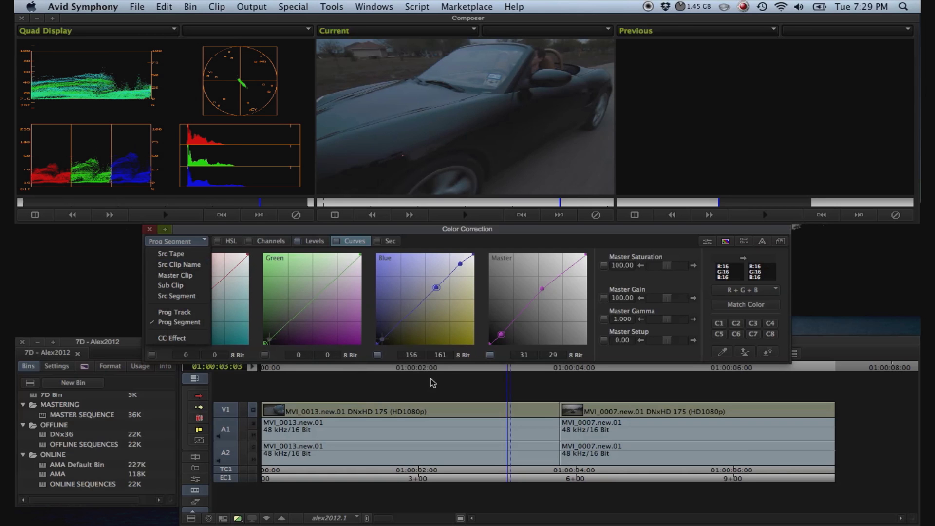
pyautogui.hotkey('shift', 'F7')
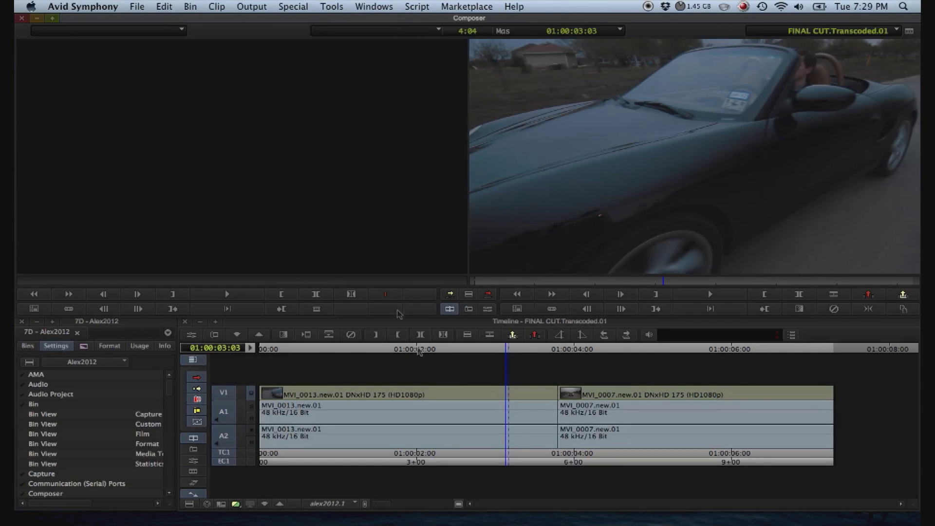
# Start a File > Send To Sorenson Squeeze export and clear the default file name.
pyautogui.click(138, 6)
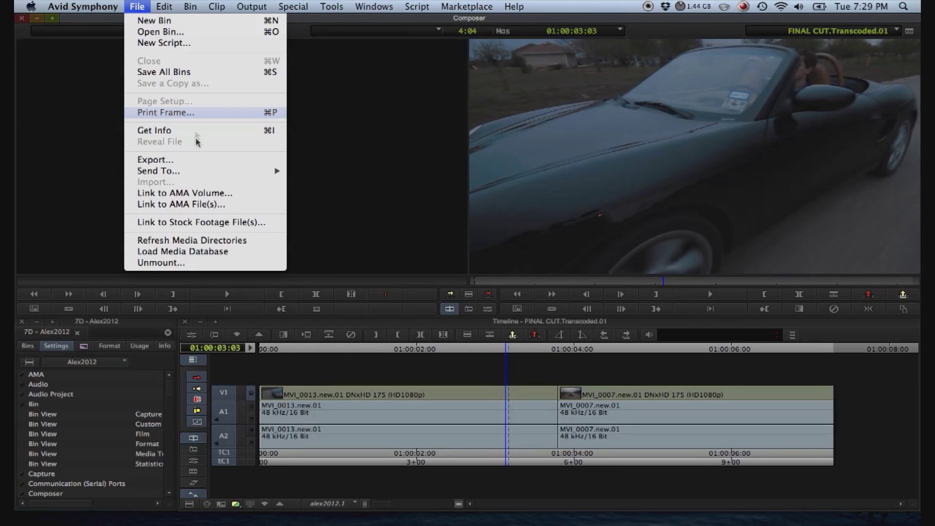
pyautogui.moveTo(202, 177)
pyautogui.moveTo(344, 200)
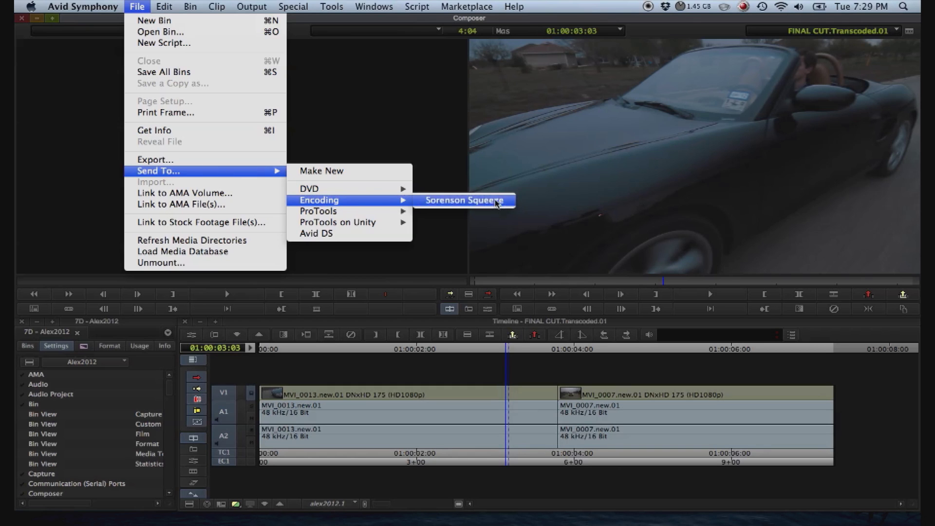
pyautogui.click(497, 203)
pyautogui.press('BackSpace')
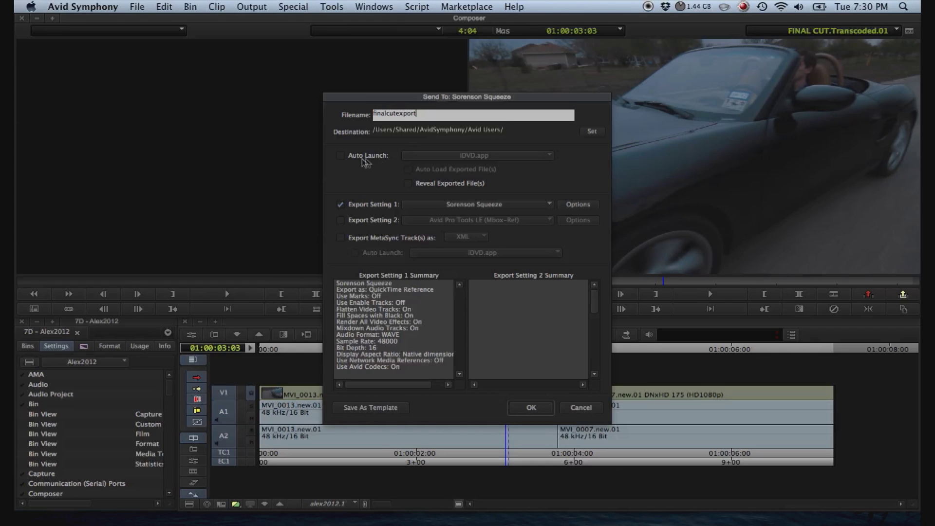
# Enable Auto Launch with Squeeze.app and turn on Auto Load Exported File(s).
pyautogui.click(340, 155)
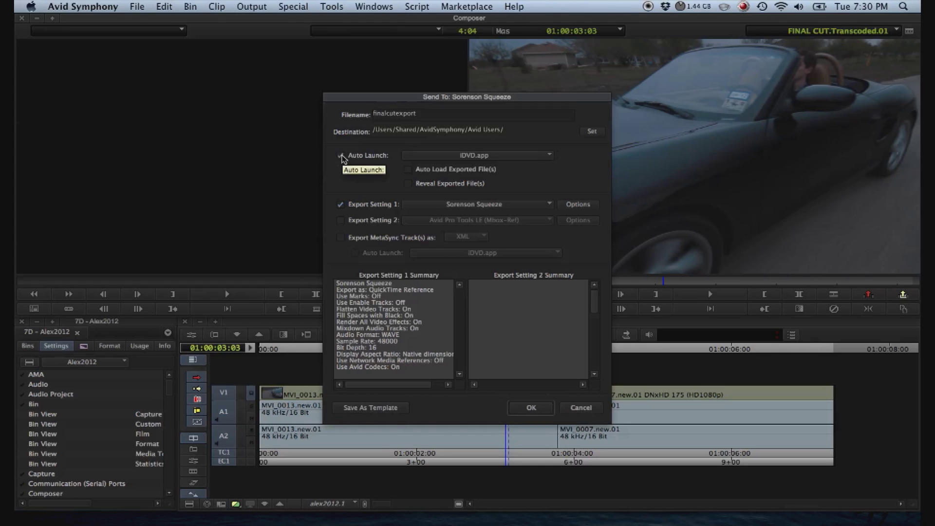
pyautogui.click(470, 156)
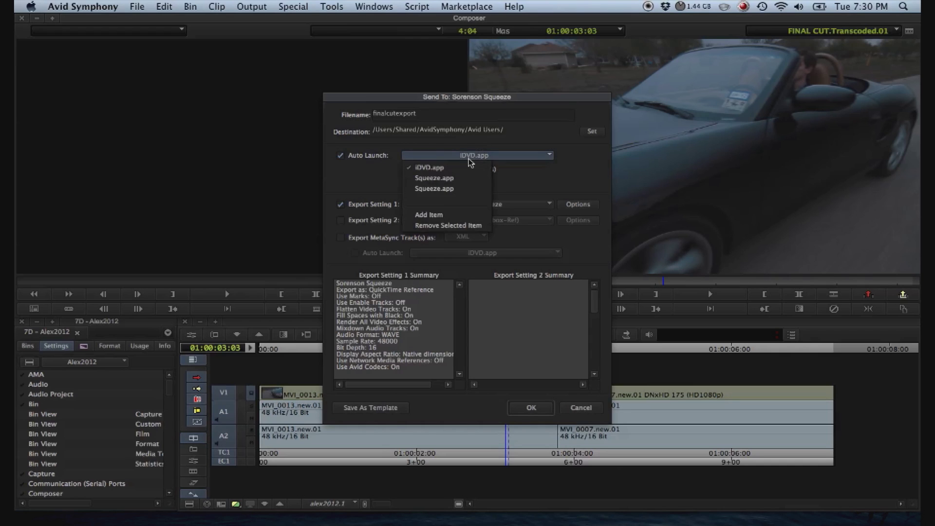
pyautogui.click(449, 193)
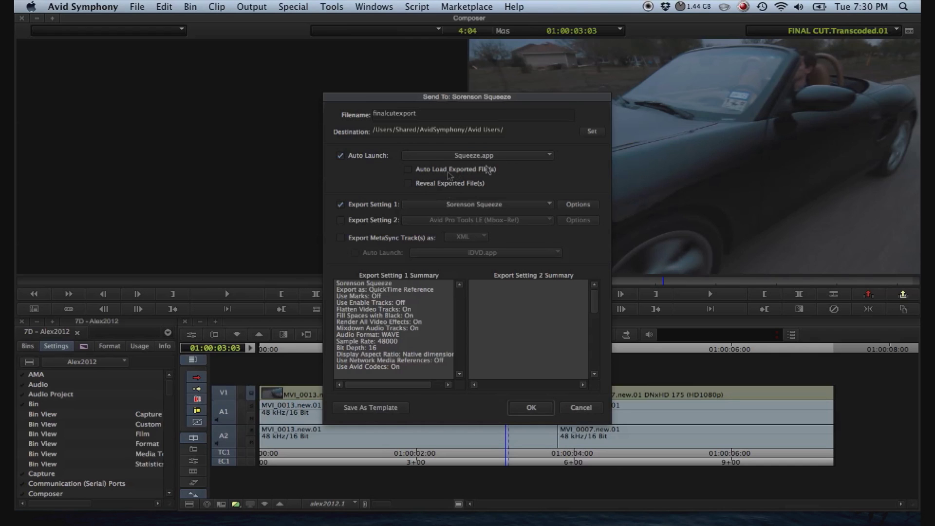
pyautogui.click(408, 169)
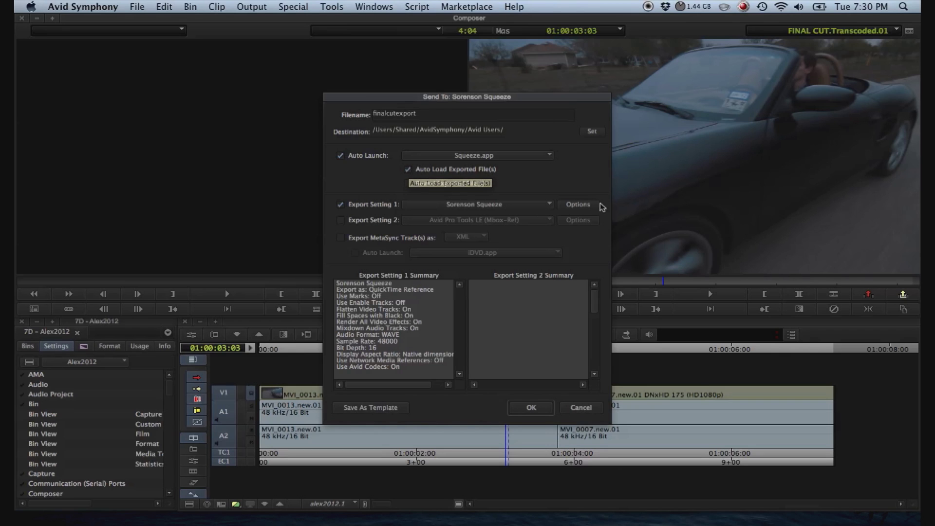
pyautogui.click(577, 205)
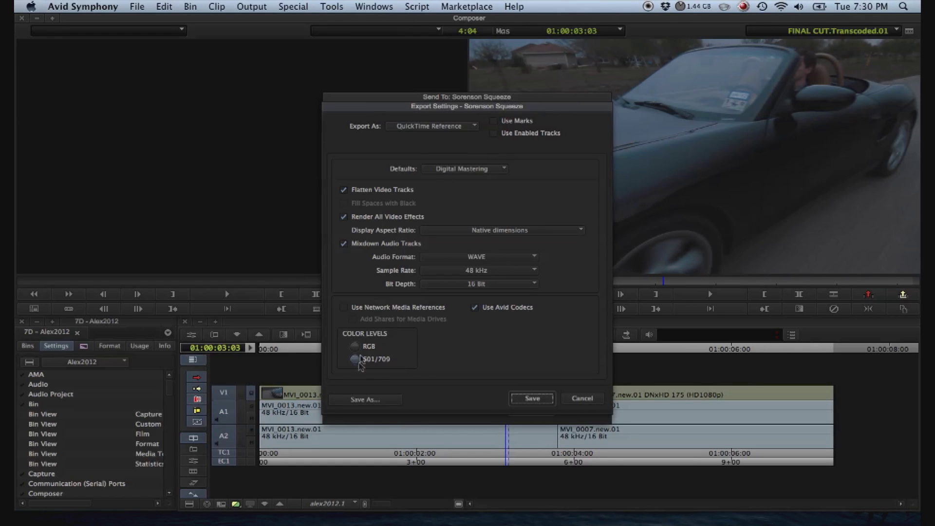
# Save the QuickTime Reference settings and export finalcutexport so Squeeze launches with it.
pyautogui.click(532, 397)
pyautogui.click(519, 407)
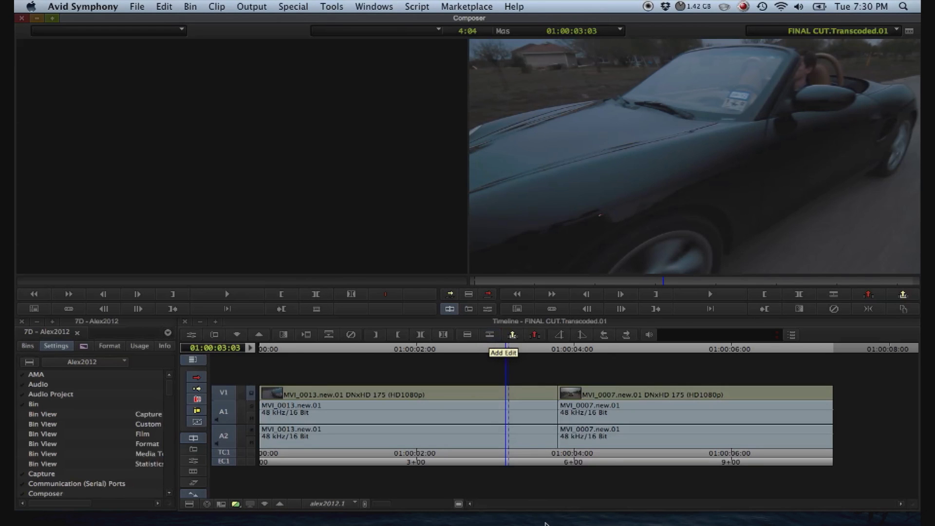
pyautogui.click(511, 336)
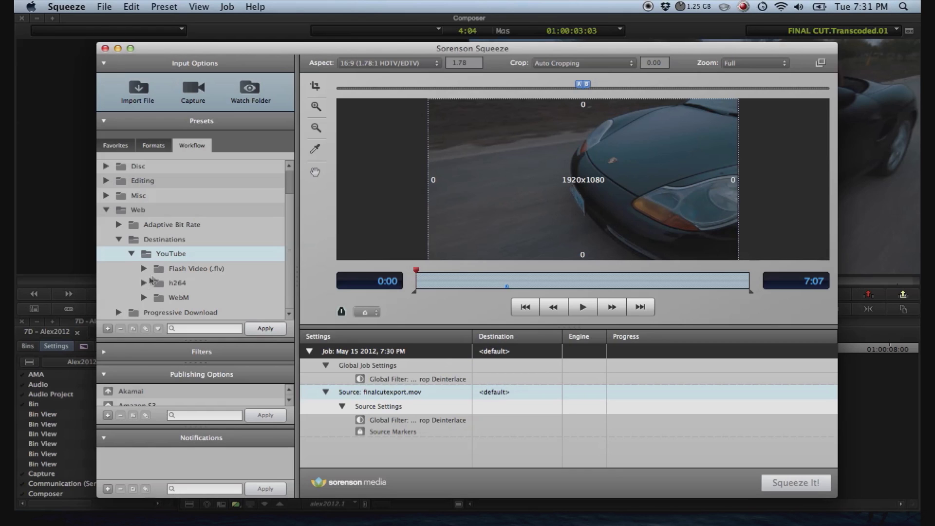
# Apply the YouTube > h264 YouTube_1080p preset to the finalcutexport.mov source.
pyautogui.click(145, 284)
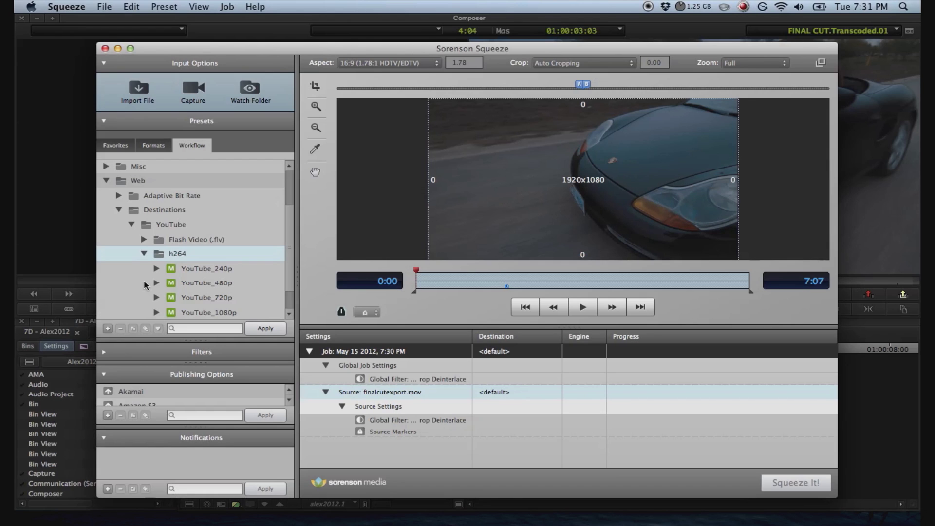
pyautogui.scroll(-2, 145, 285)
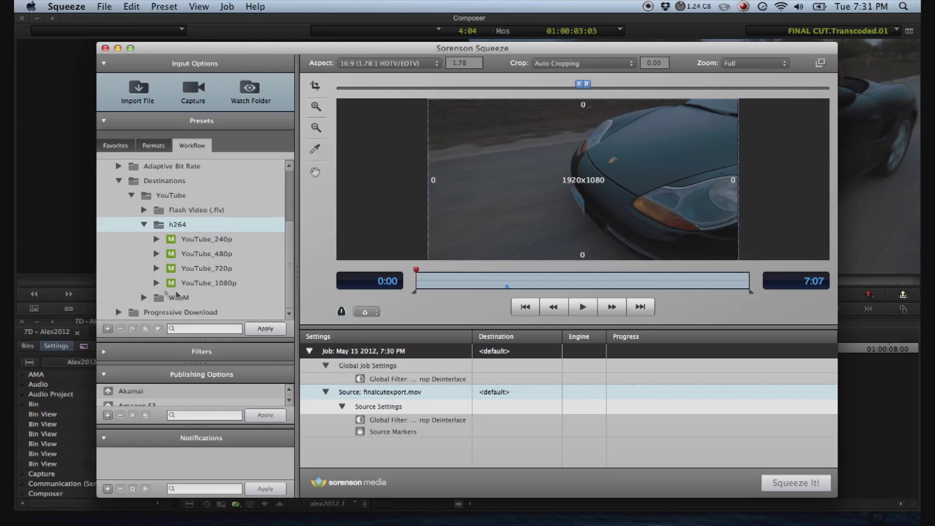
pyautogui.click(161, 287)
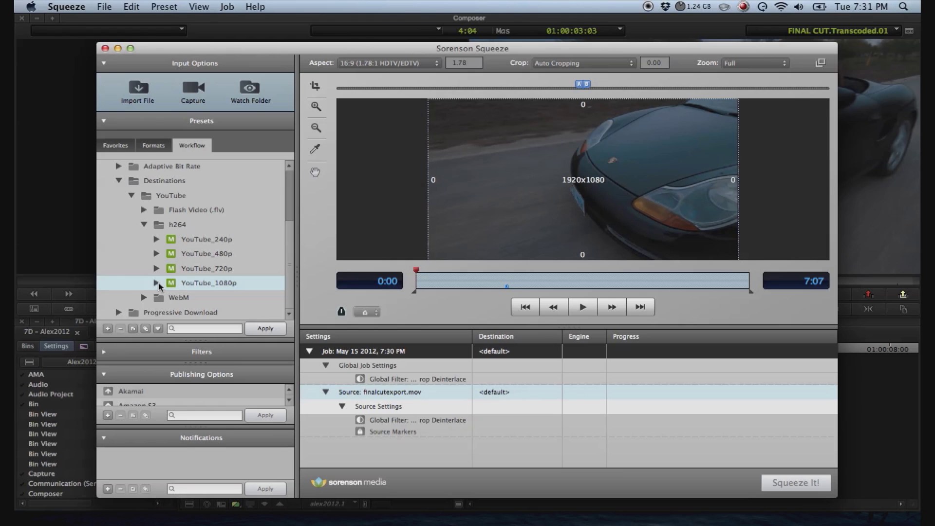
pyautogui.click(156, 283)
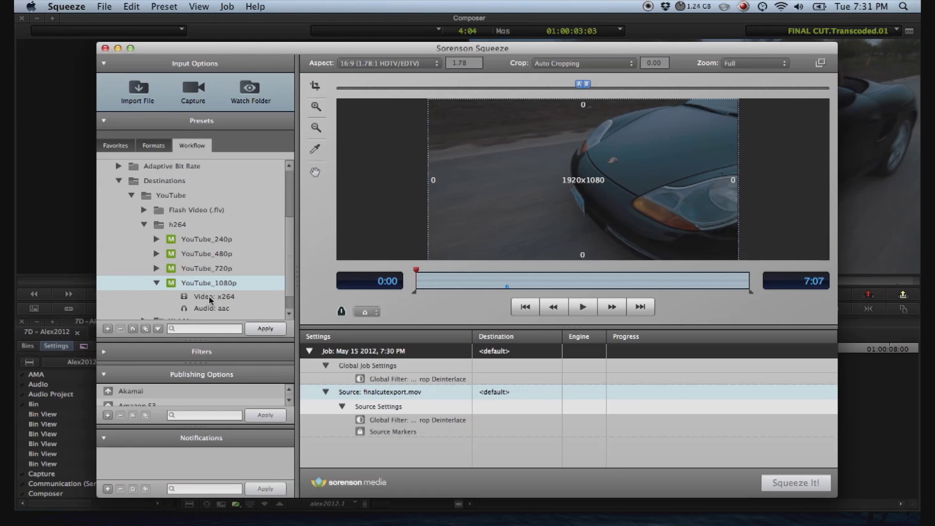
pyautogui.moveTo(171, 286); pyautogui.dragTo(417, 449)
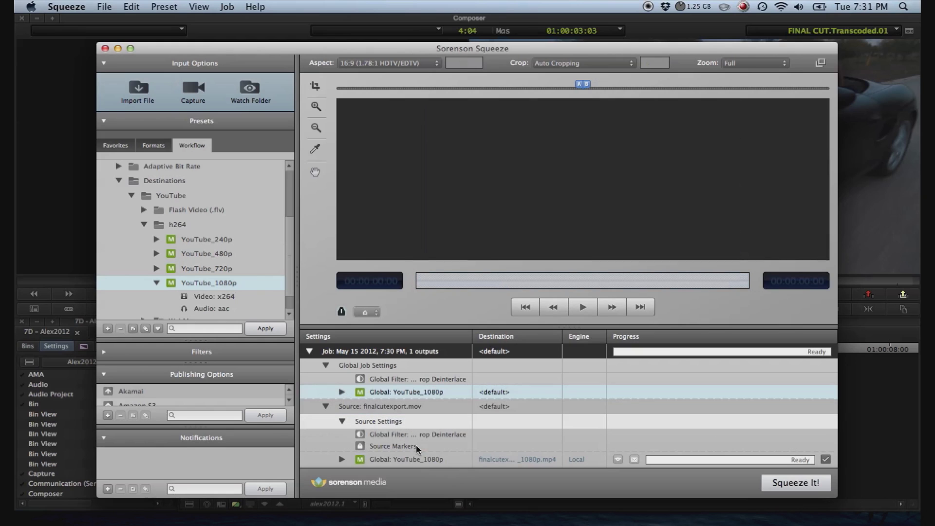
# Remove the deinterlace Global Filter from the source clip.
pyautogui.click(361, 436)
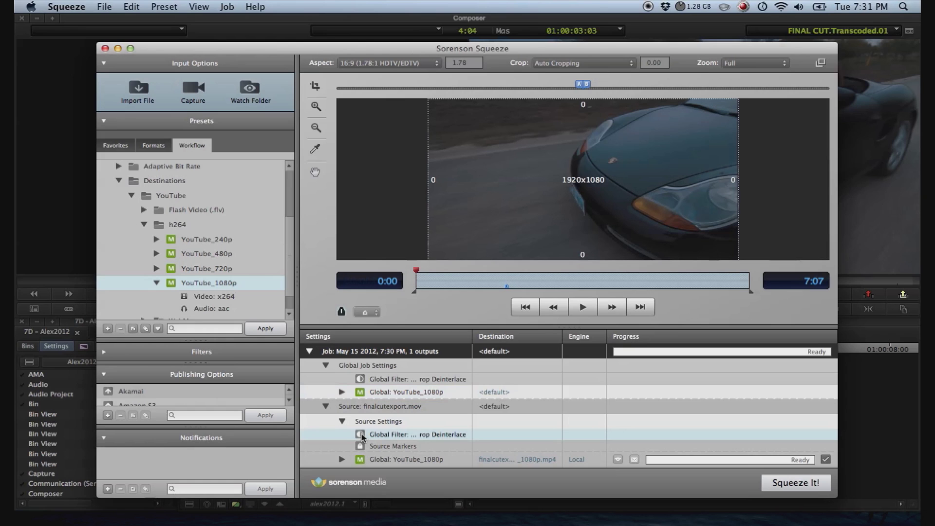
pyautogui.click(534, 267)
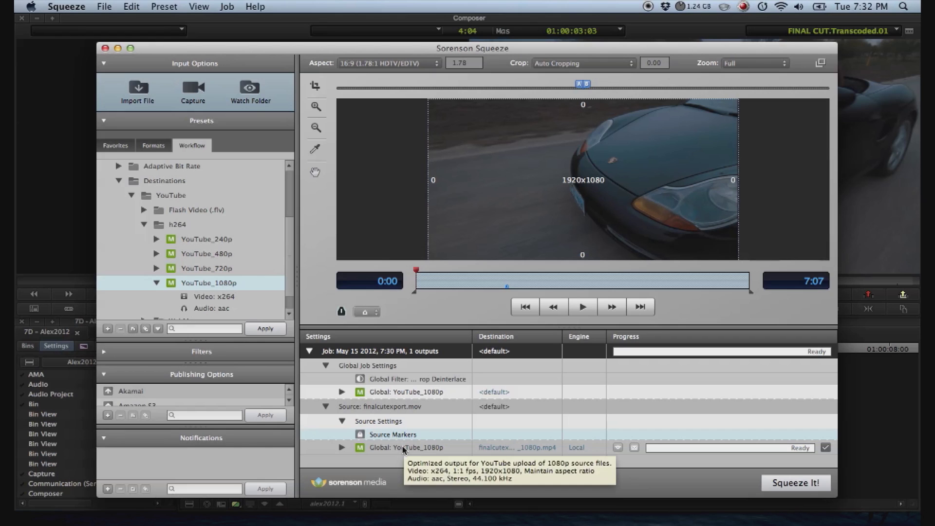
pyautogui.click(404, 448)
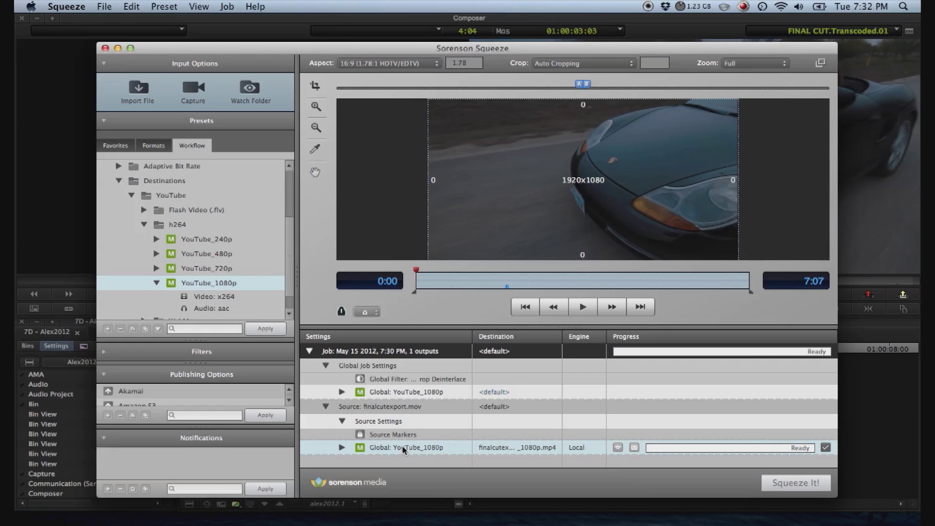
pyautogui.doubleClick(403, 448)
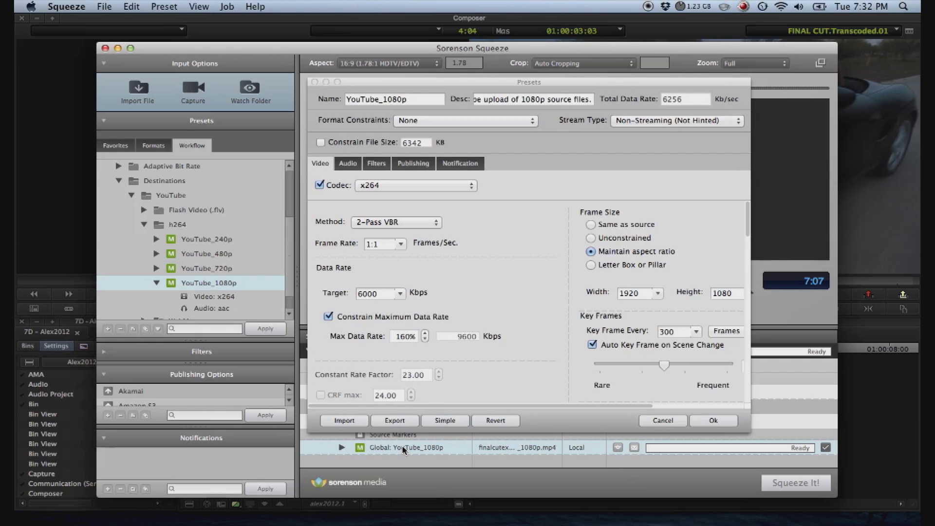
# Set the YouTube_1080p video to 2-Pass CBR at 10000 Kbps, x264 preset slow, tuning film.
pyautogui.click(385, 228)
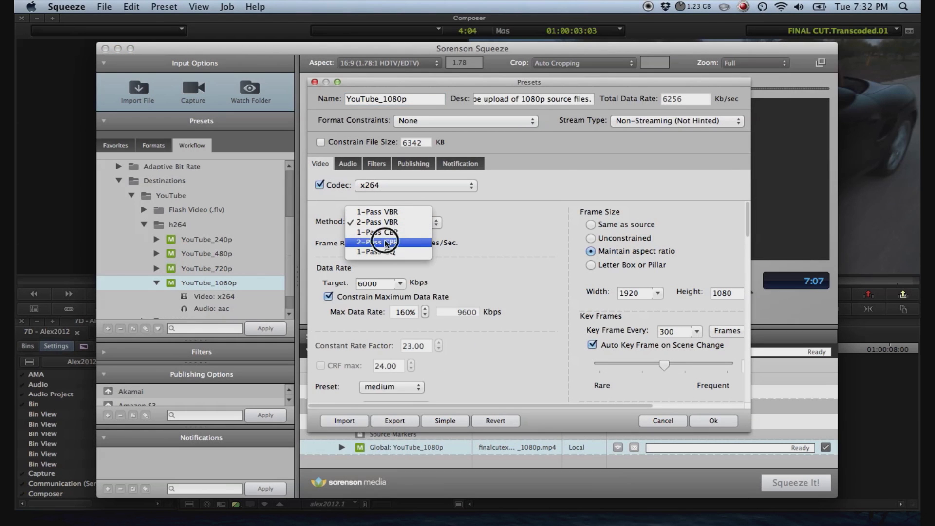
pyautogui.click(385, 242)
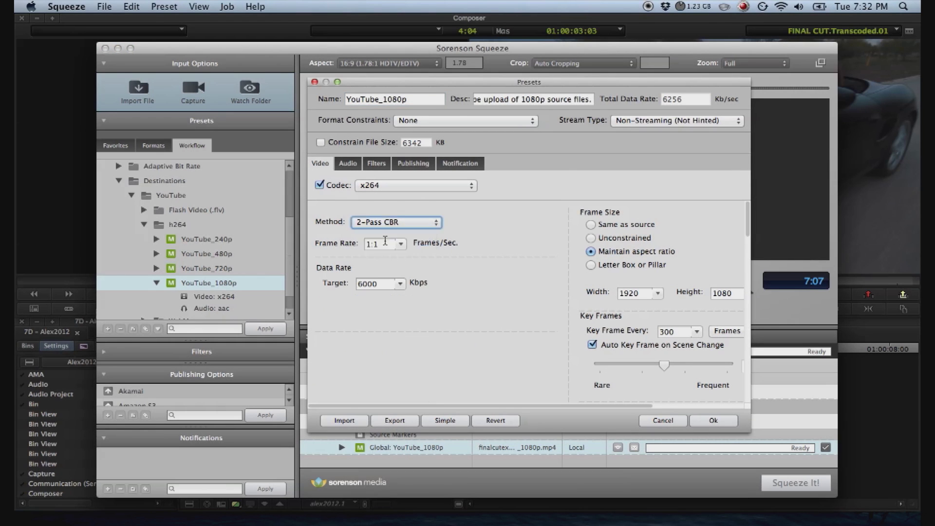
pyautogui.click(360, 282)
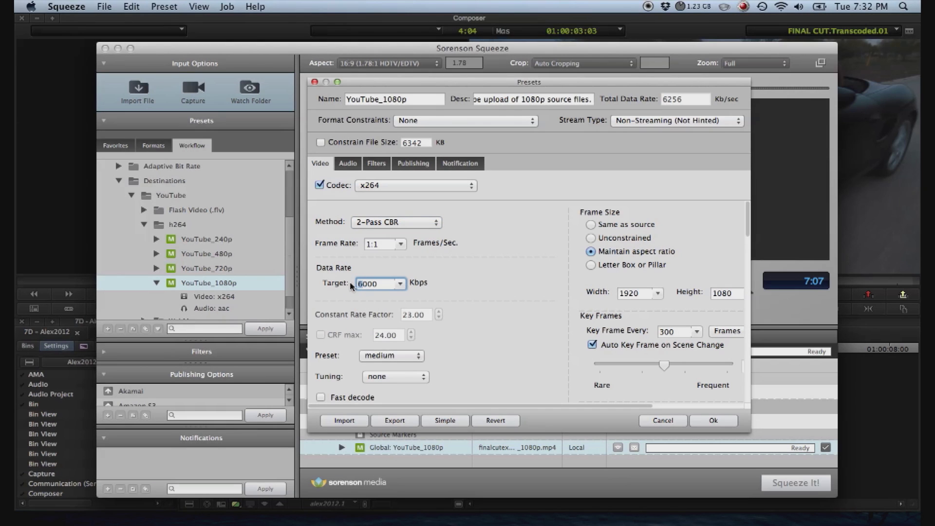
pyautogui.write('10')
pyautogui.click(417, 355)
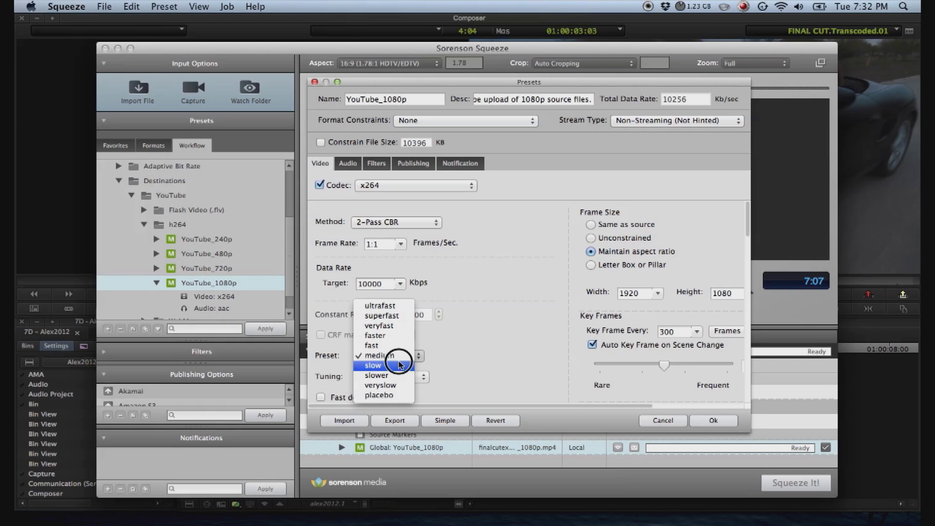
pyautogui.click(399, 365)
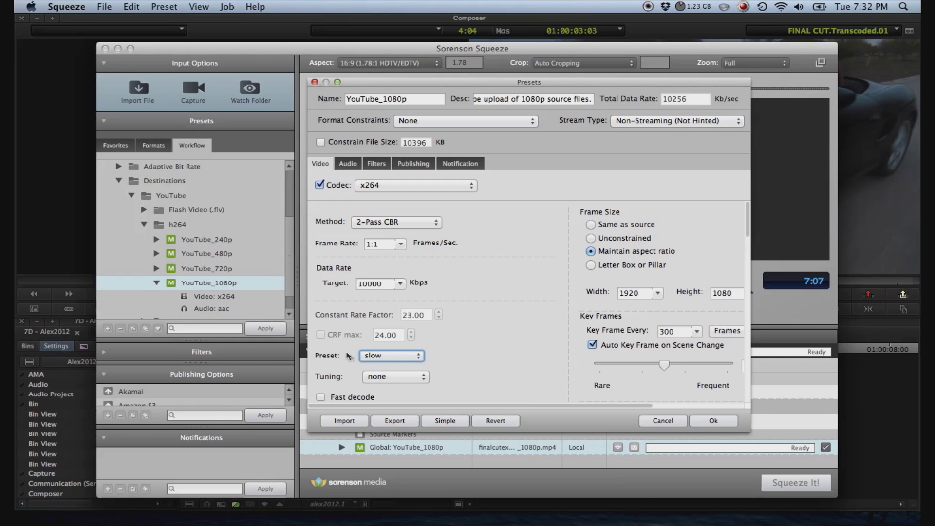
pyautogui.click(397, 377)
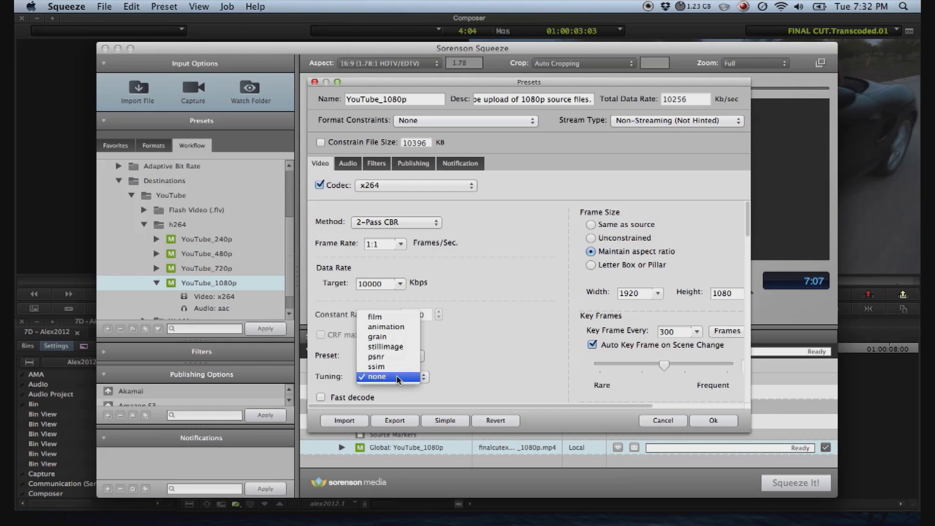
pyautogui.click(392, 317)
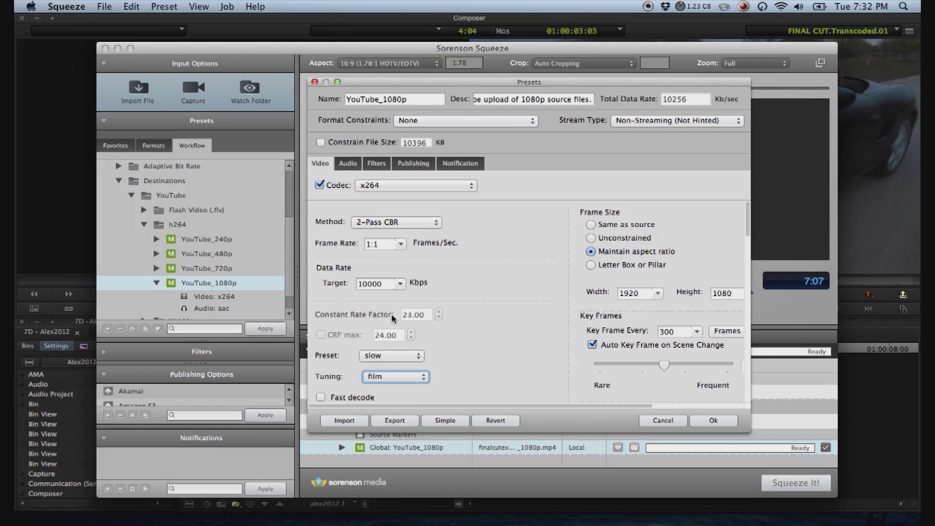
pyautogui.click(493, 318)
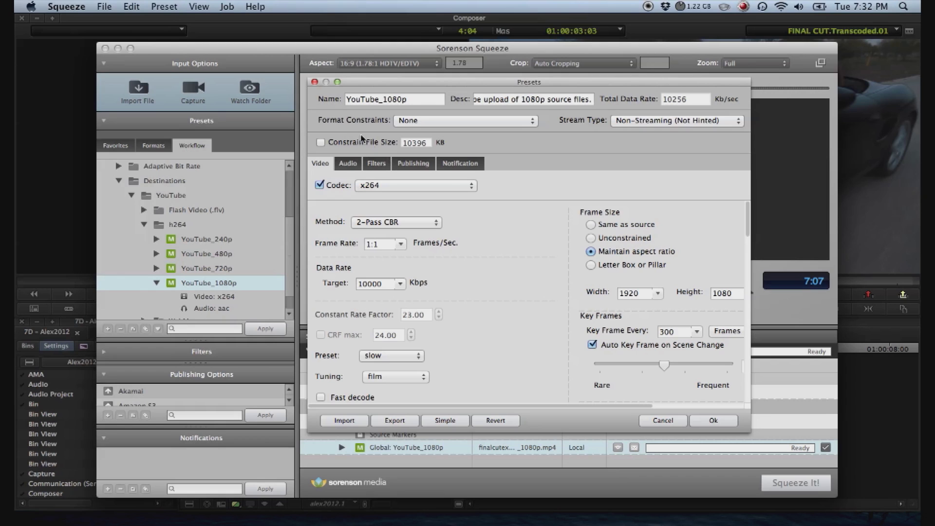
# Set the audio sample rate to 48000 Hz and save the preset.
pyautogui.click(358, 159)
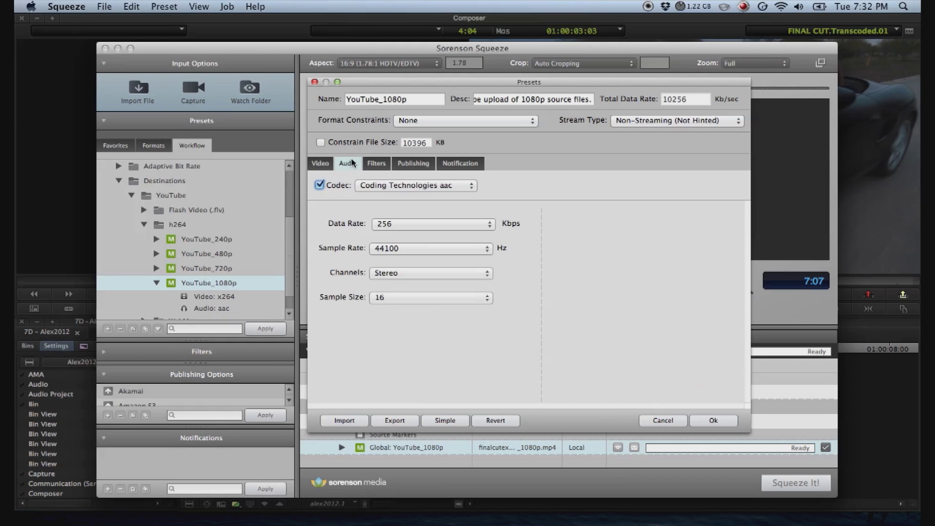
pyautogui.click(425, 249)
pyautogui.click(423, 260)
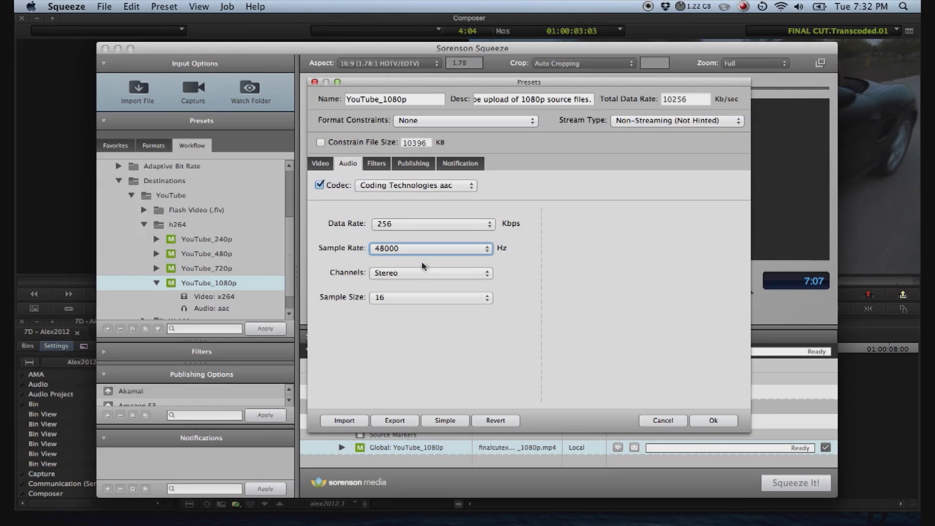
pyautogui.click(712, 421)
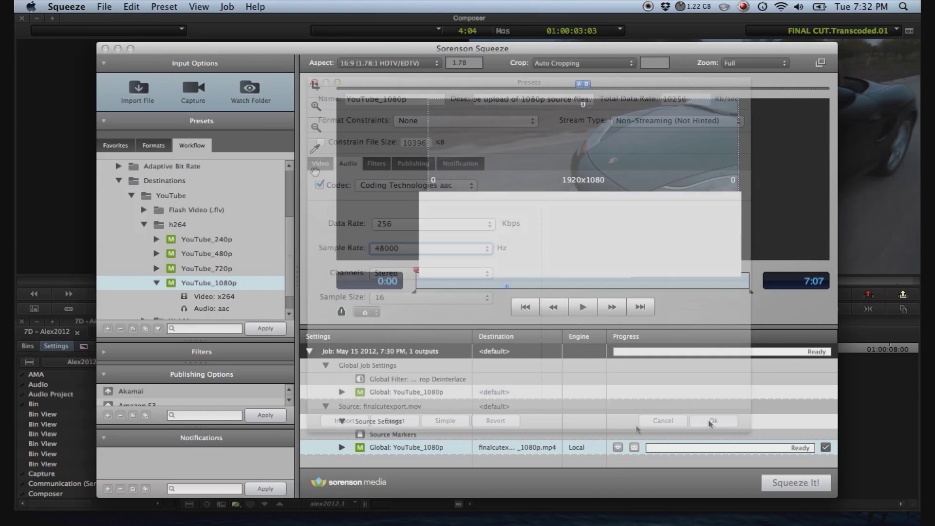
pyautogui.click(541, 446)
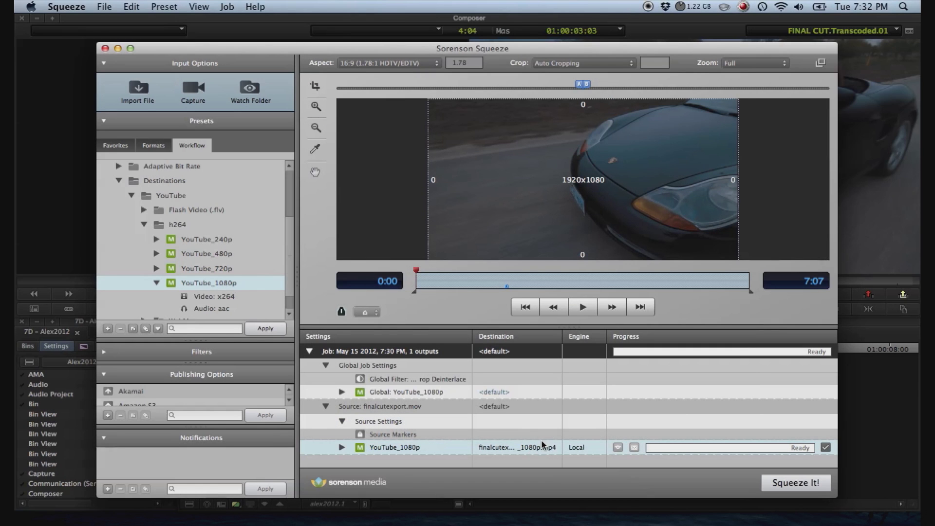
# Save finalcutexport_YouTube_1080p to the Avid Users folder and start the encode with Squeeze It!
pyautogui.click(541, 448)
pyautogui.doubleClick(540, 447)
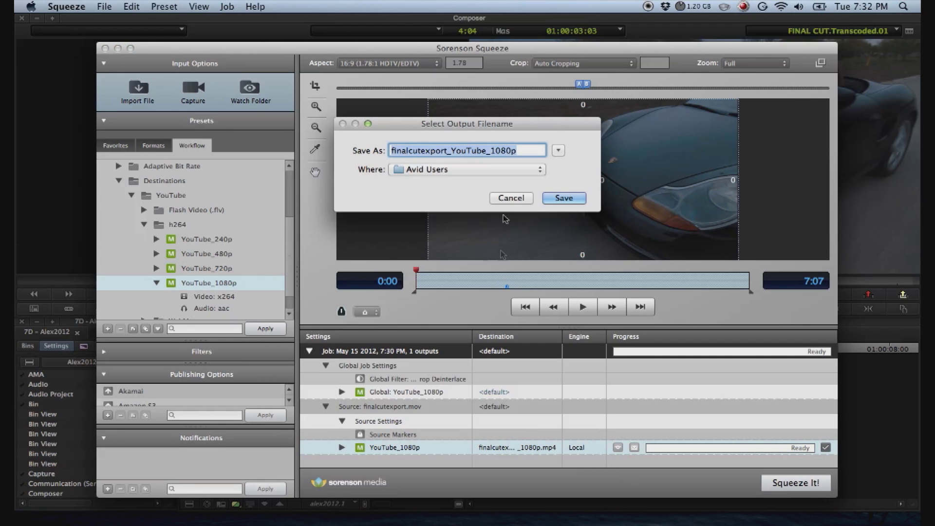
pyautogui.click(558, 151)
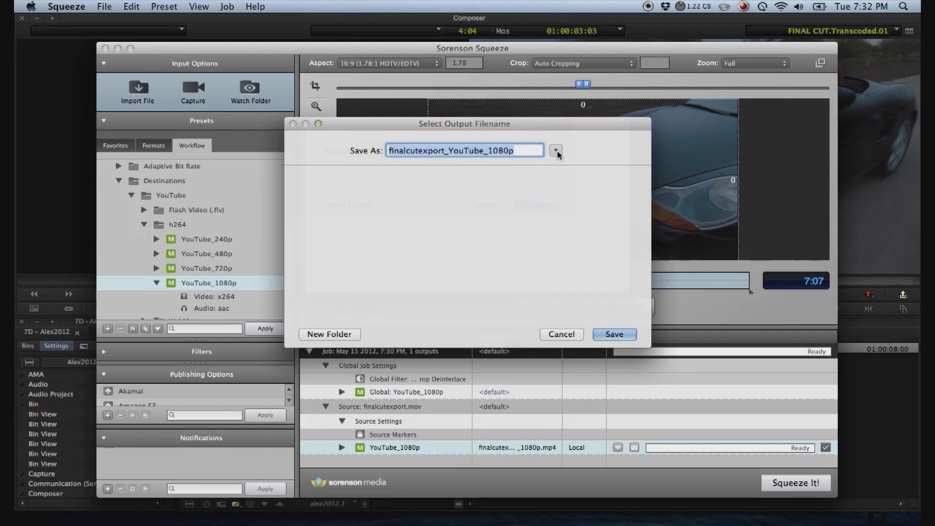
pyautogui.click(526, 178)
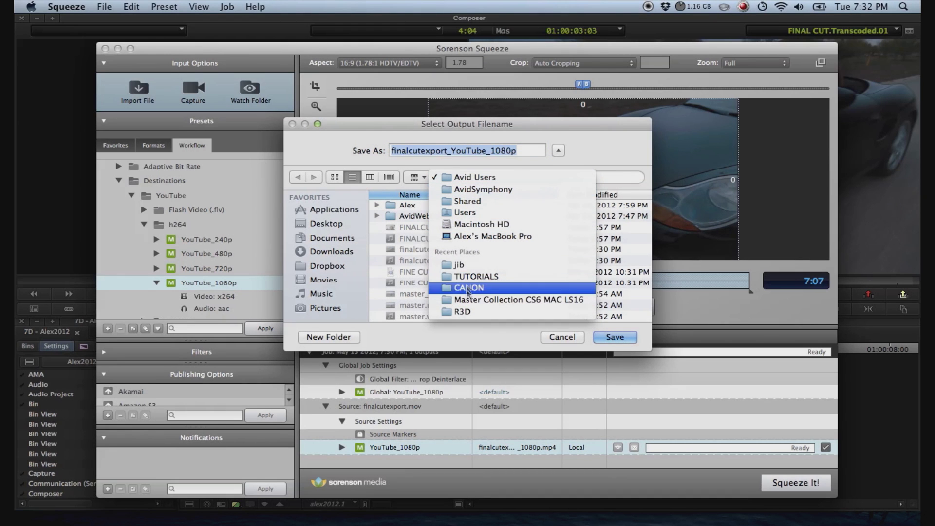
pyautogui.click(470, 276)
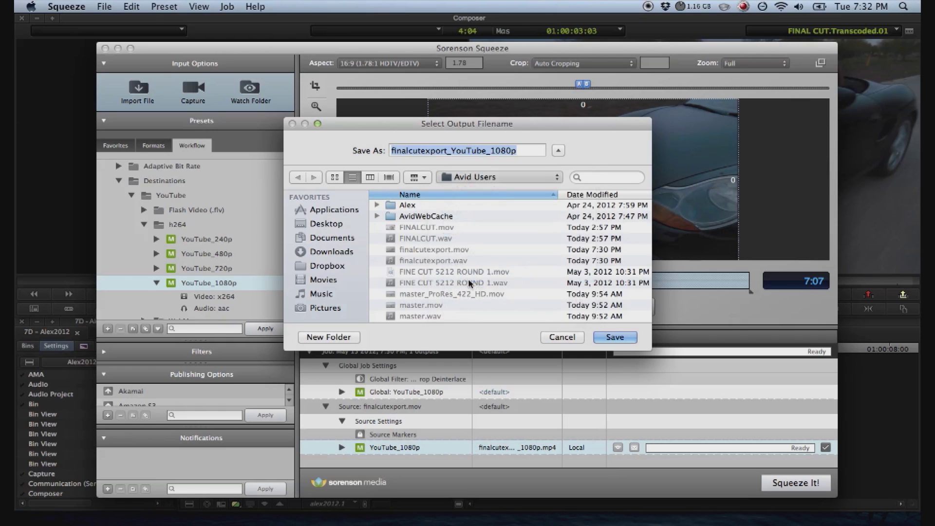
pyautogui.click(615, 337)
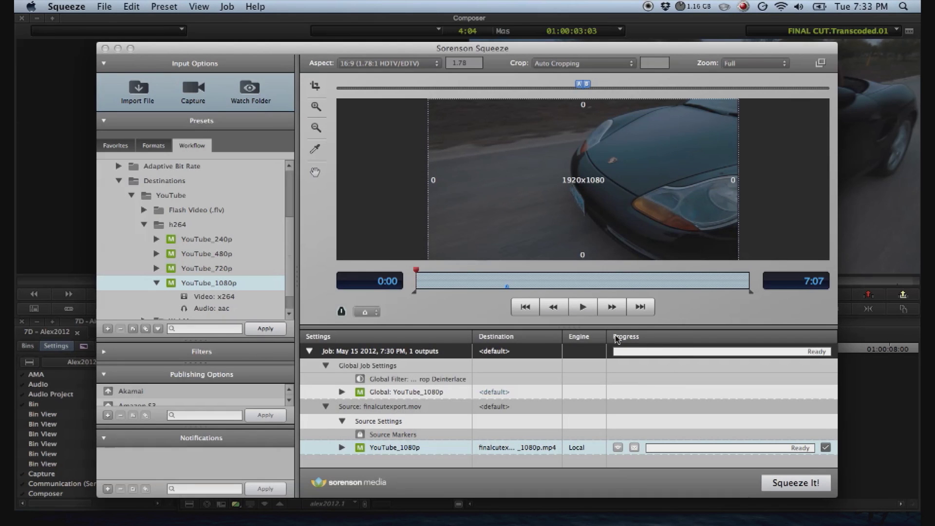
pyautogui.click(816, 489)
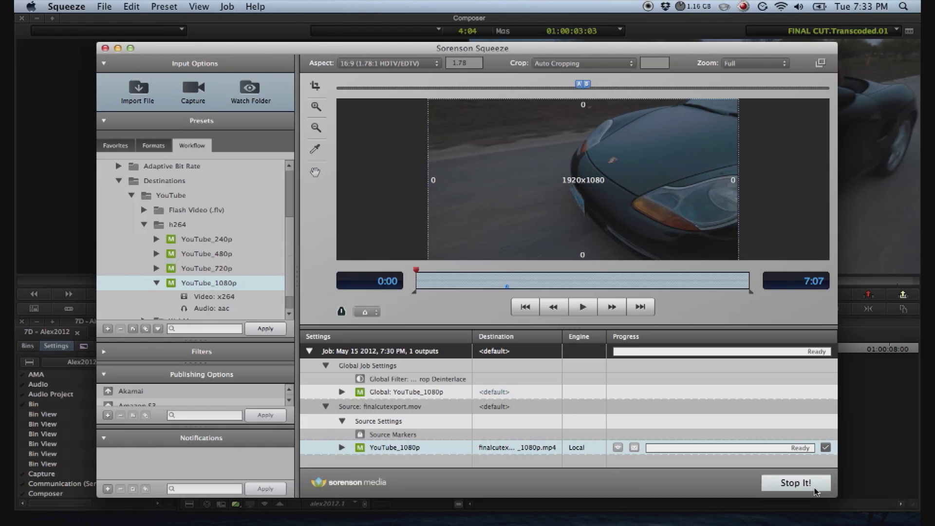